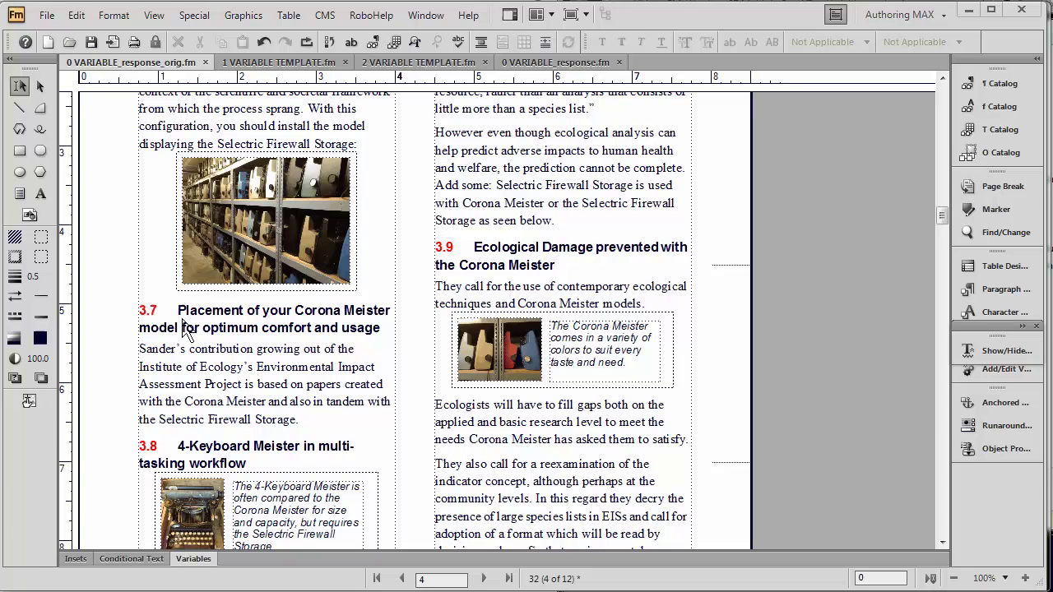
# - Review the definitions of the Alpha Product, Beta Product and Boot Storage variables in the document's variable list
pyautogui.click(194, 560)
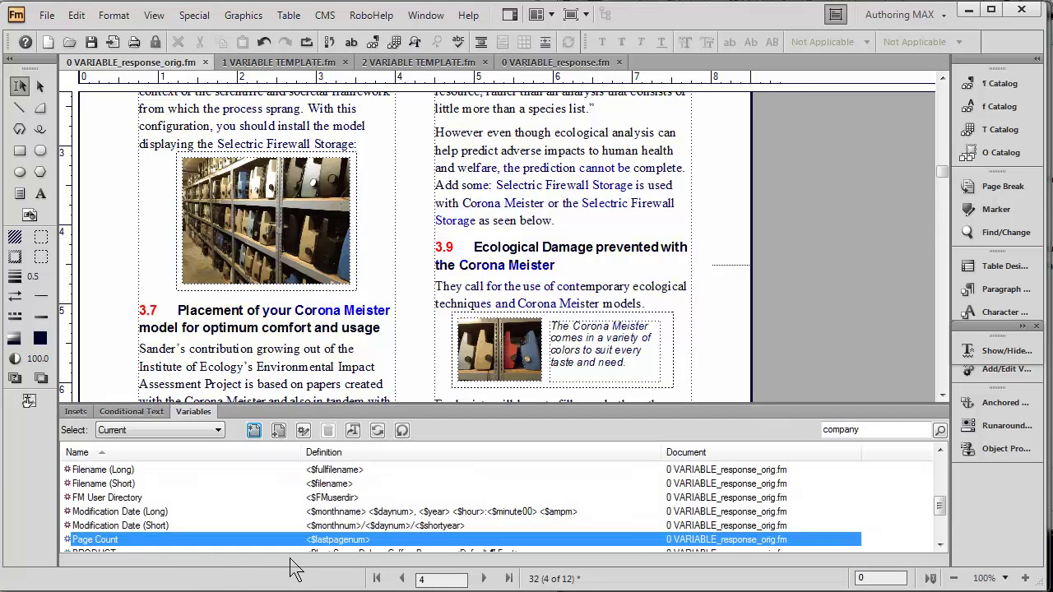
pyautogui.moveTo(943, 510); pyautogui.dragTo(930, 457)
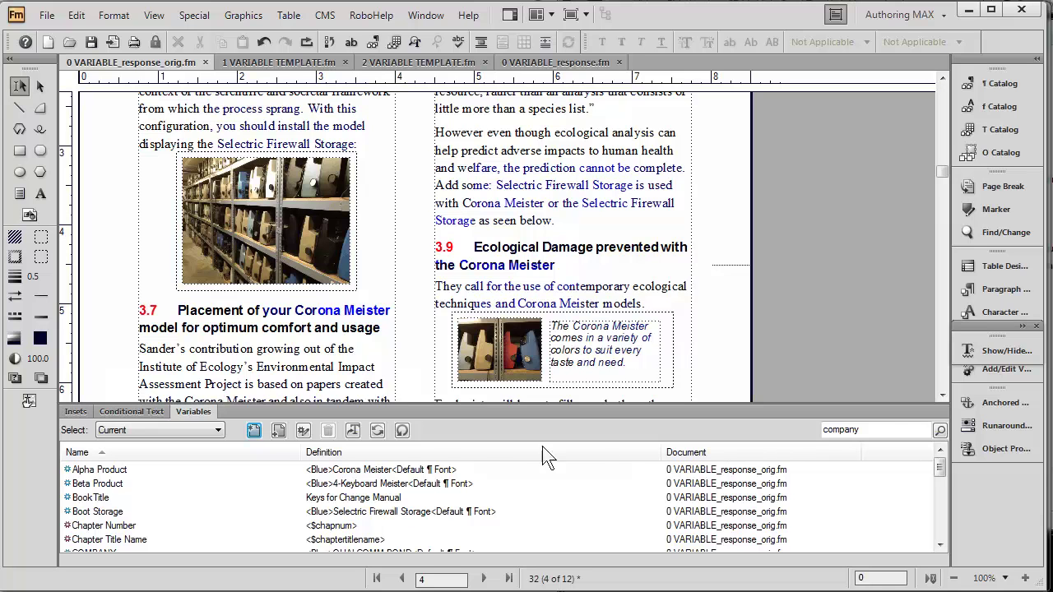
pyautogui.click(98, 477)
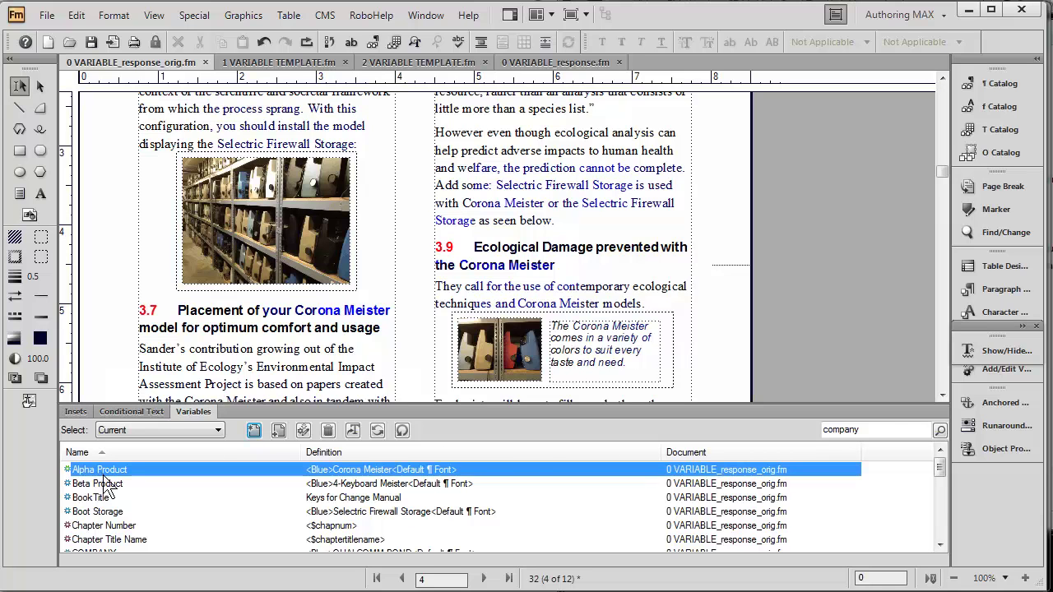
pyautogui.click(105, 487)
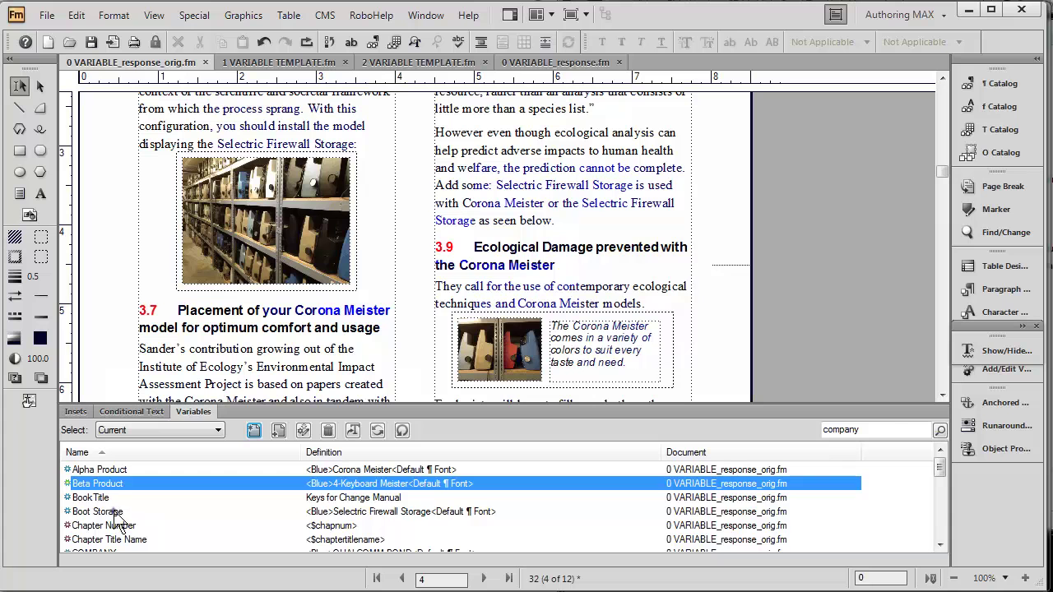
pyautogui.click(119, 512)
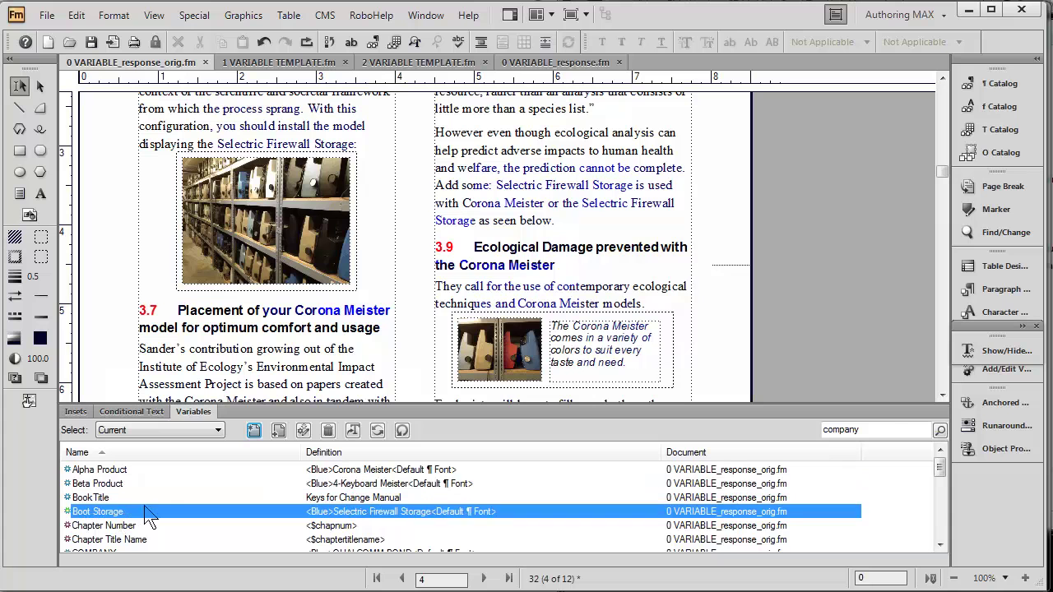
pyautogui.click(192, 413)
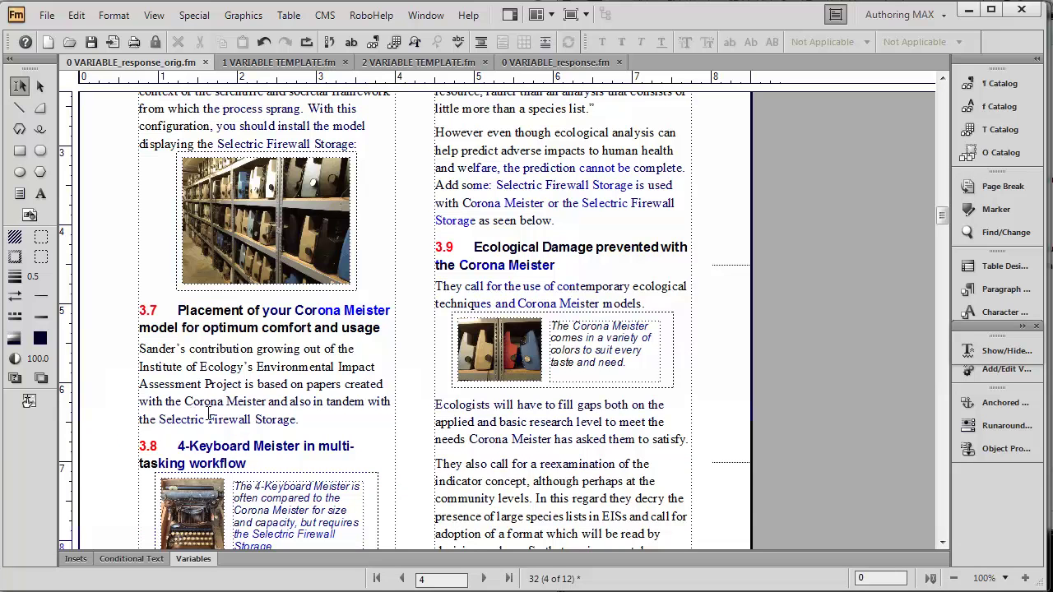
# - After "as seen below." above section 3.9, add "You should install the" followed by the Alpha Product variable
pyautogui.click(565, 220)
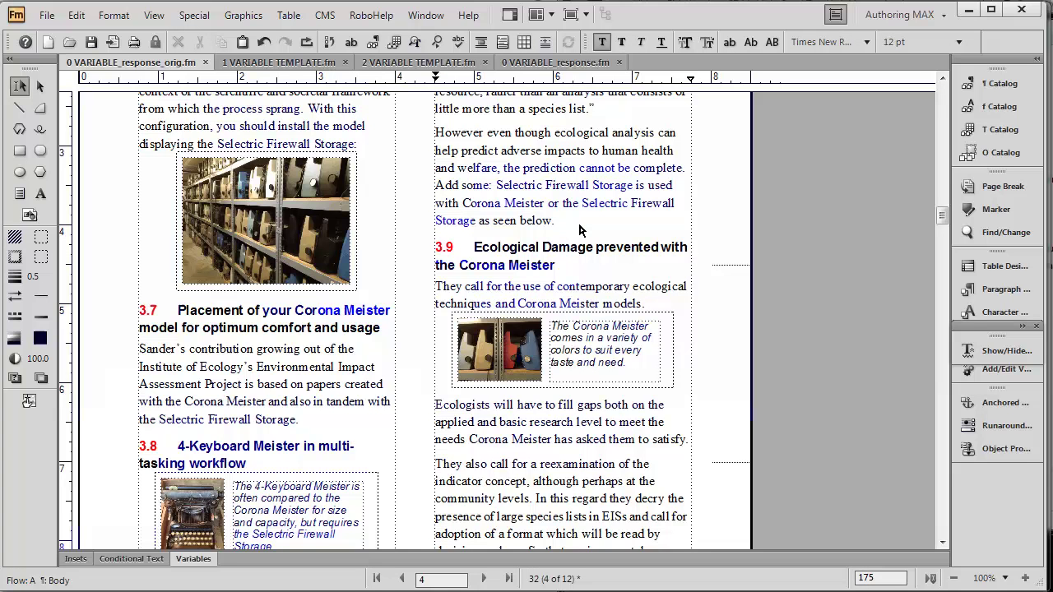
pyautogui.write('You should install the')
pyautogui.hotkey('ctrl', '0')
pyautogui.press('a')
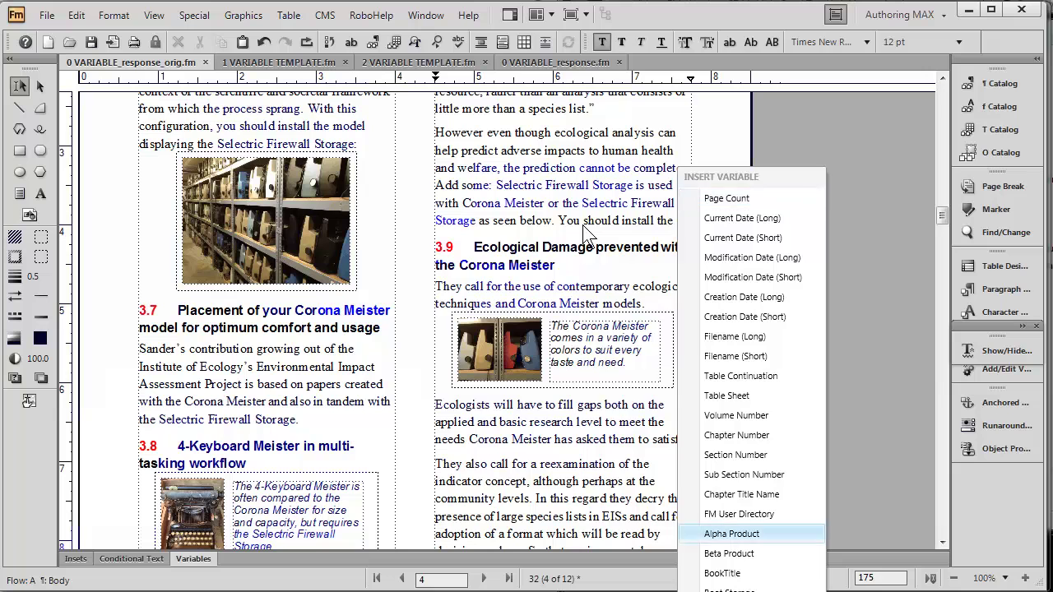
pyautogui.press('Return')
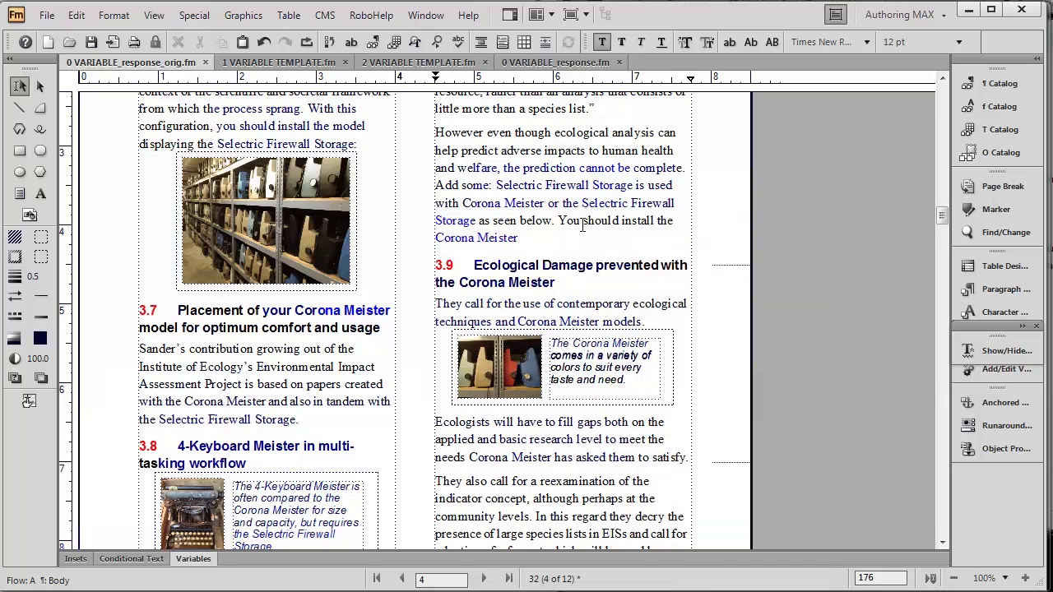
# - Continue the new sentence with "first then" and insert the Beta Product variable
pyautogui.write('first then')
pyautogui.hotkey('ctrl', '0')
pyautogui.press('b')
pyautogui.press('Return')
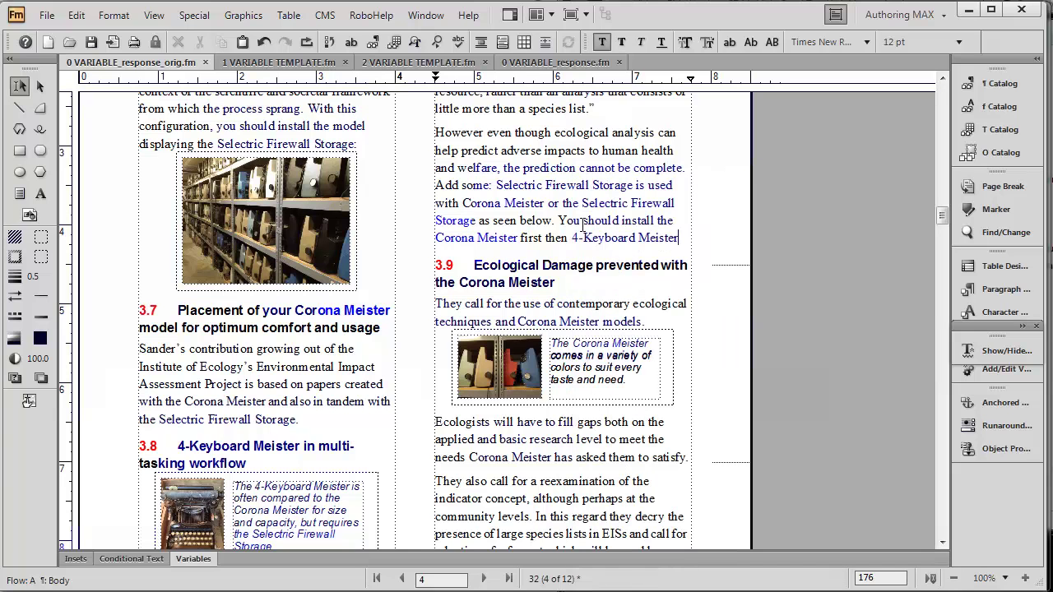
# - Finish the sentence with "next, and finally connect them to", the Boot Storage variable and a period
pyautogui.write('next, a')
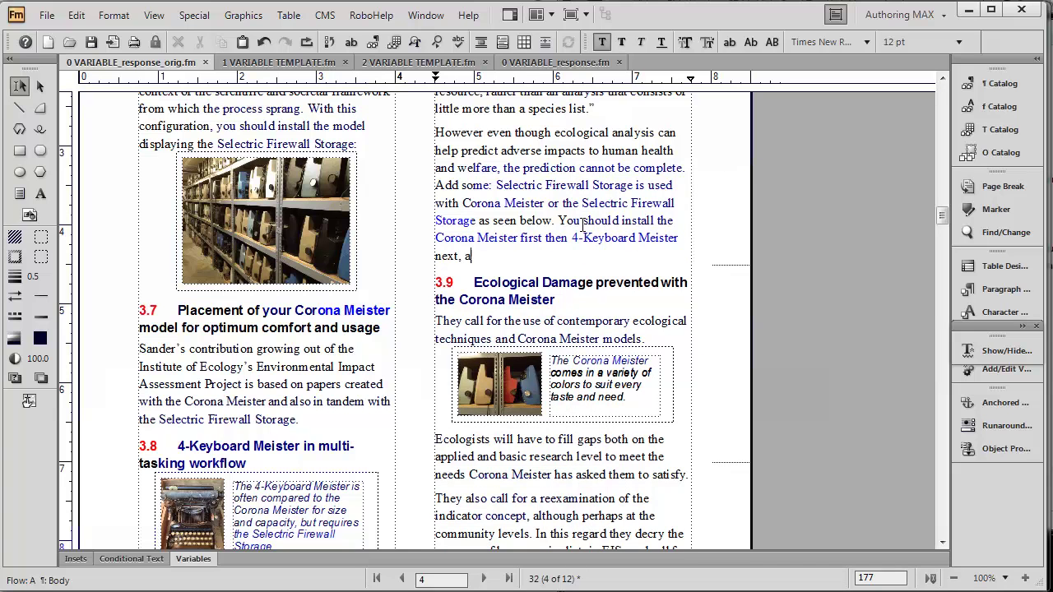
pyautogui.write('nd finally connec t them to')
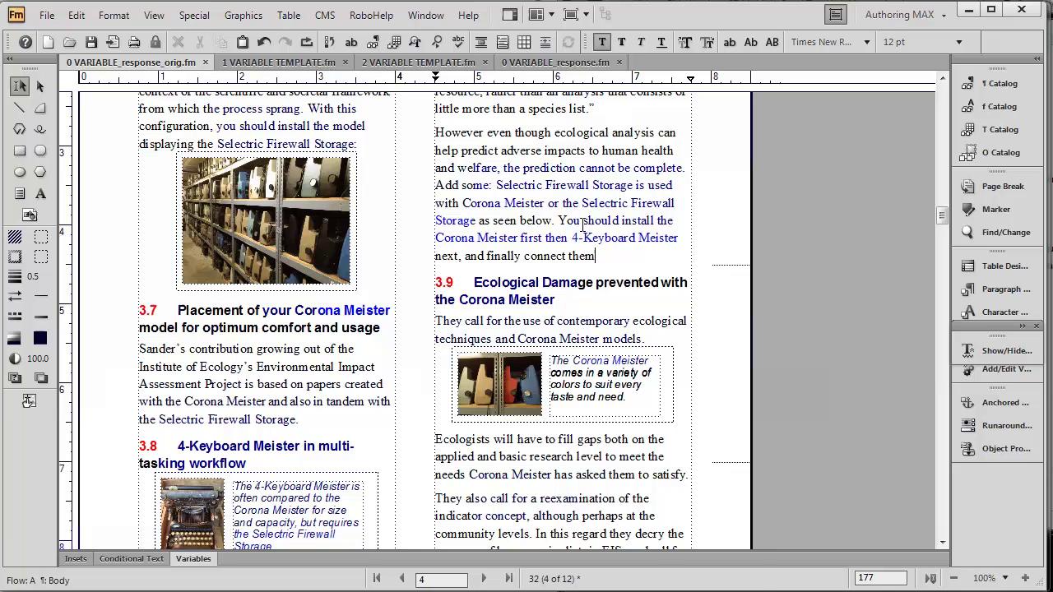
pyautogui.hotkey('ctrl', '0')
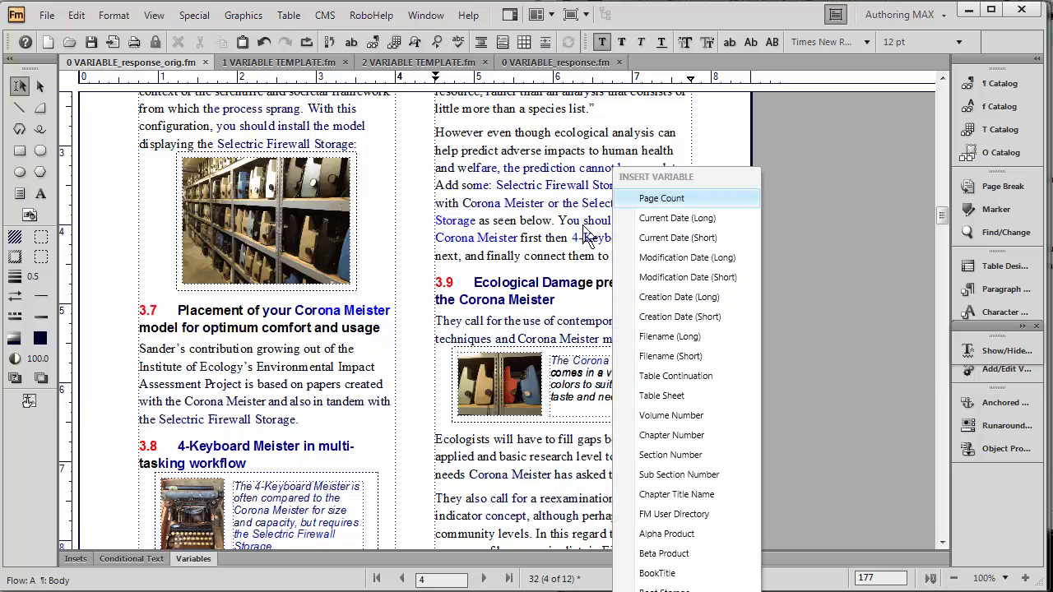
pyautogui.press('Down')
pyautogui.press('Down')
pyautogui.press('Down')
pyautogui.press('Down')
pyautogui.press('Down')
pyautogui.press('Down')
pyautogui.press('Down')
pyautogui.press('Down')
pyautogui.press('Down')
pyautogui.press('Down')
pyautogui.press('Down')
pyautogui.press('Down')
pyautogui.press('Down')
pyautogui.press('Down')
pyautogui.press('Down')
pyautogui.press('Down')
pyautogui.press('Down')
pyautogui.press('Down')
pyautogui.press('Down')
pyautogui.press('Down')
pyautogui.press('Return')
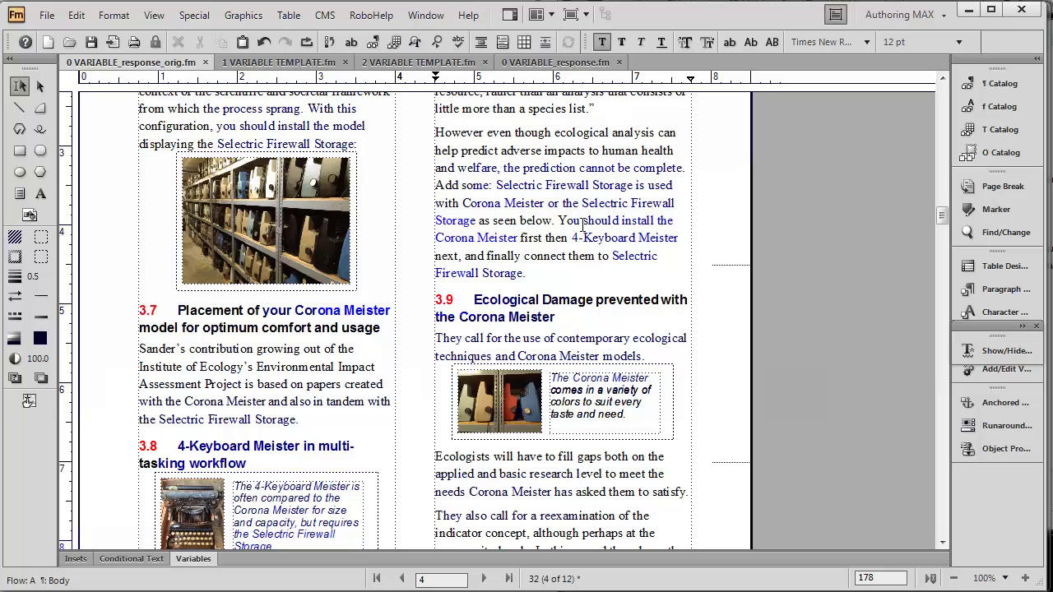
# - Redefine the Alpha Product variable used in heading 3.7 as "MANUAL INPUT TYPEWRITER", keeping its Blue and Default ¶ Font formatting
pyautogui.doubleClick(349, 310)
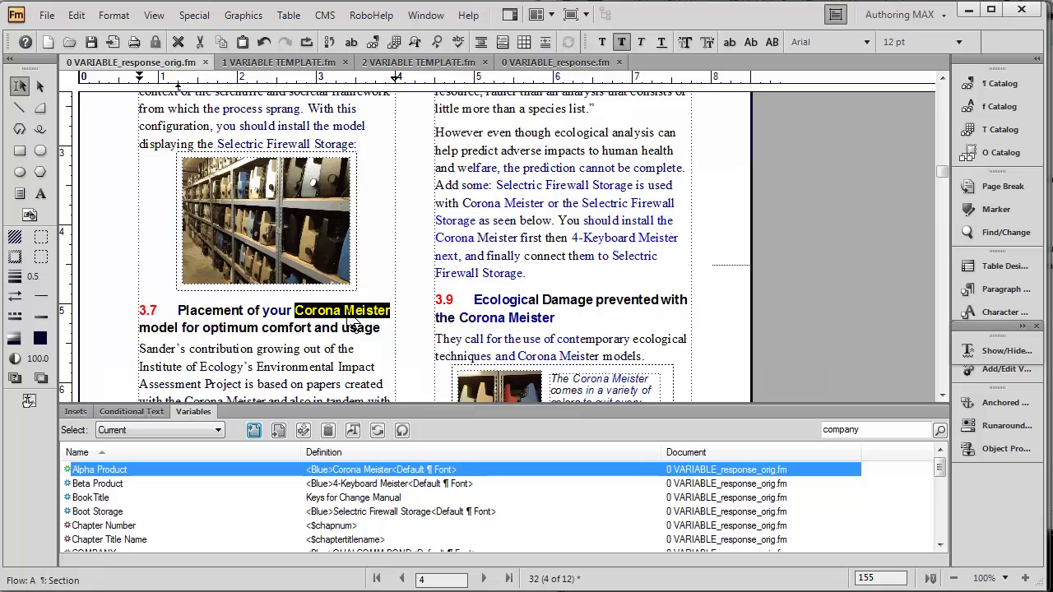
pyautogui.click(302, 431)
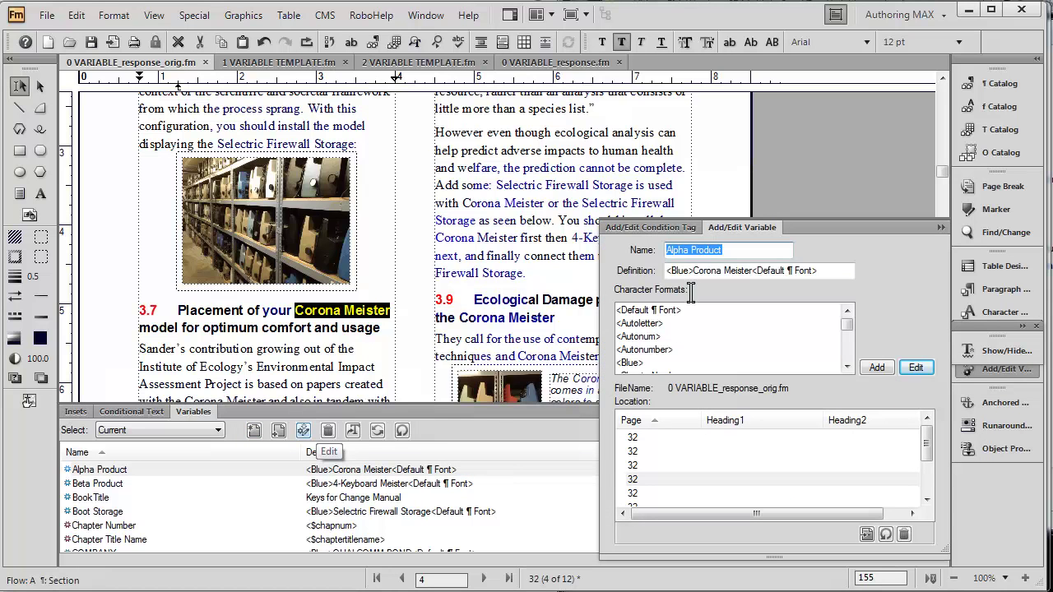
pyautogui.moveTo(693, 272); pyautogui.dragTo(754, 272)
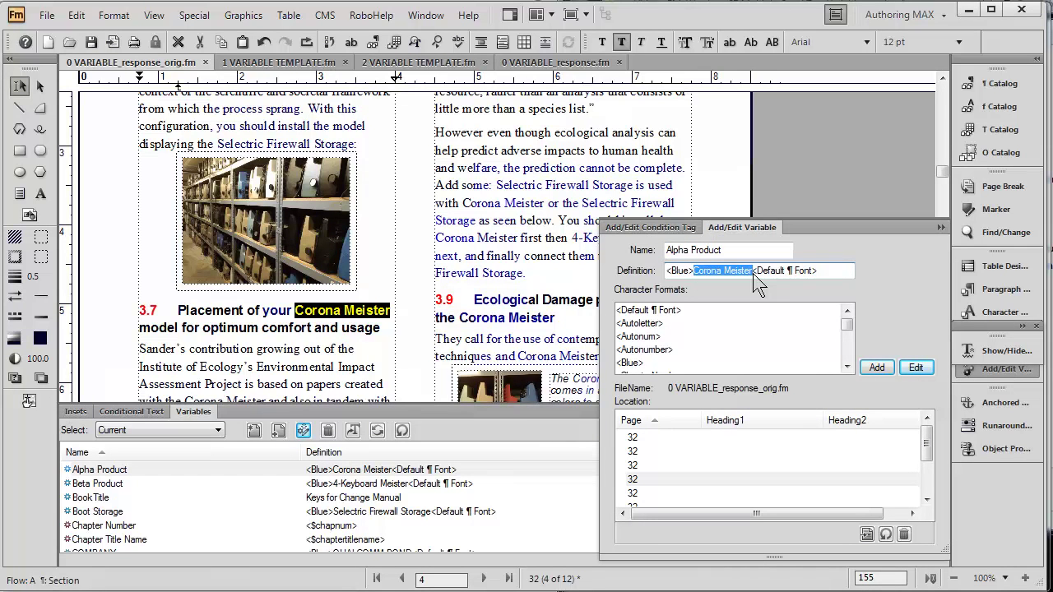
pyautogui.write('MANUAL INPUT ')
pyautogui.write('TYPESW')
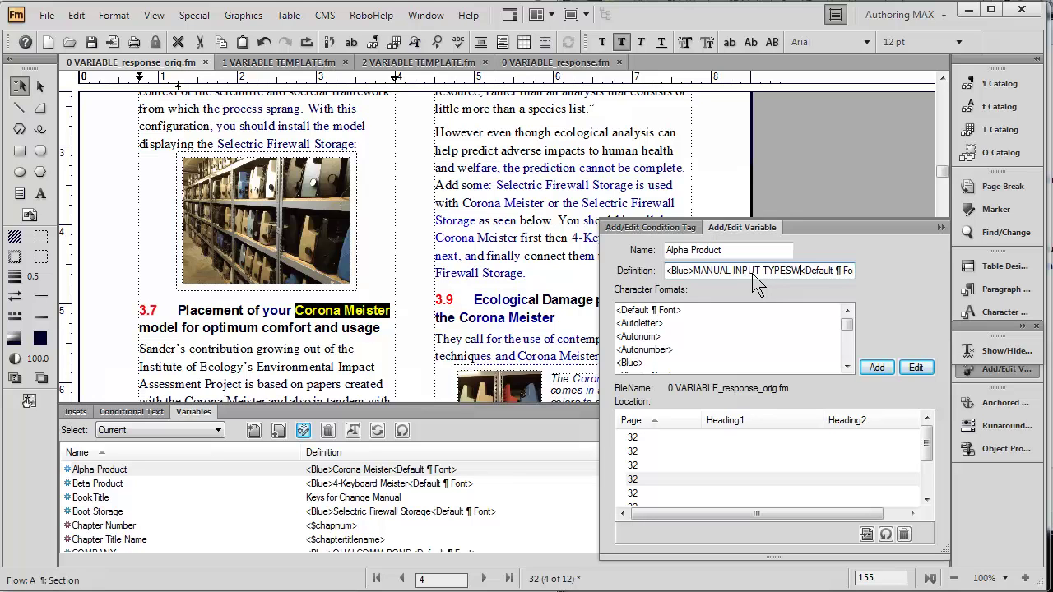
pyautogui.press('BackSpace')
pyautogui.write('WRITER')
pyautogui.click(917, 367)
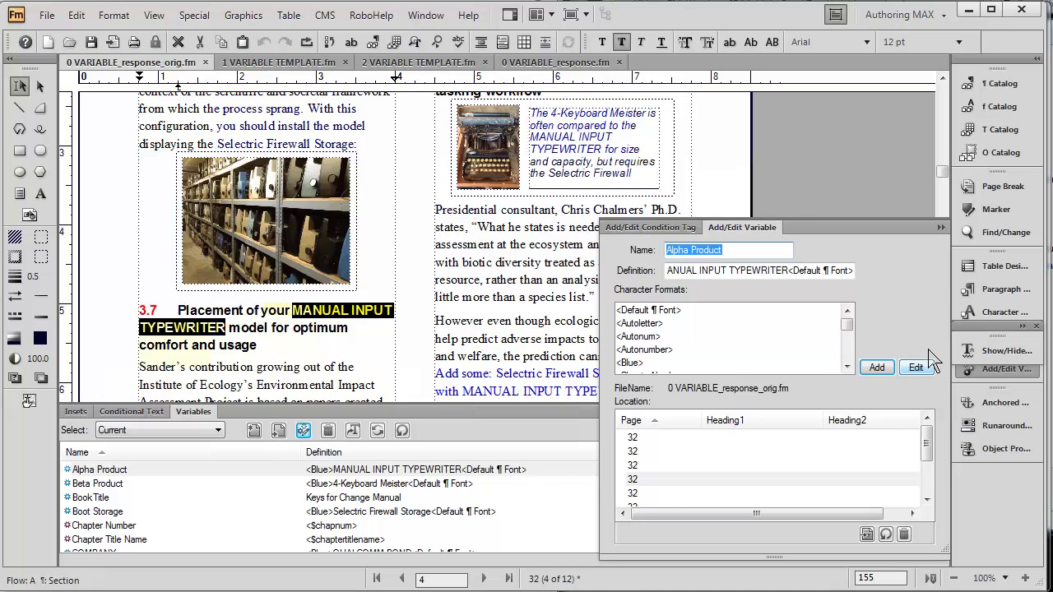
pyautogui.click(941, 227)
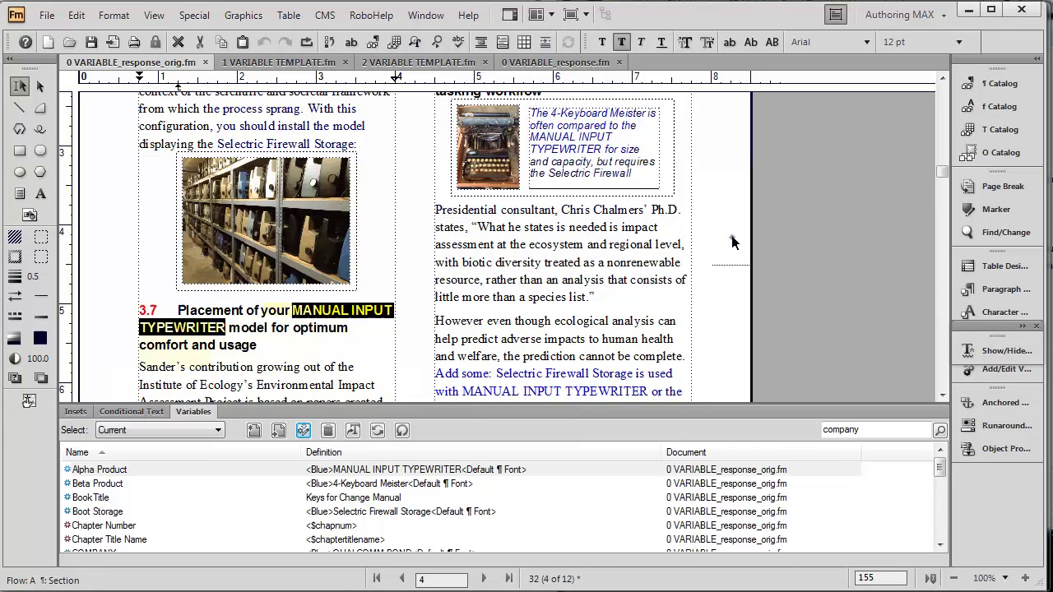
# - Check the Alpha Product variable's occurrences in the headings, caption and body text of page 32
pyautogui.click(705, 247)
pyautogui.scroll(2, 694, 259)
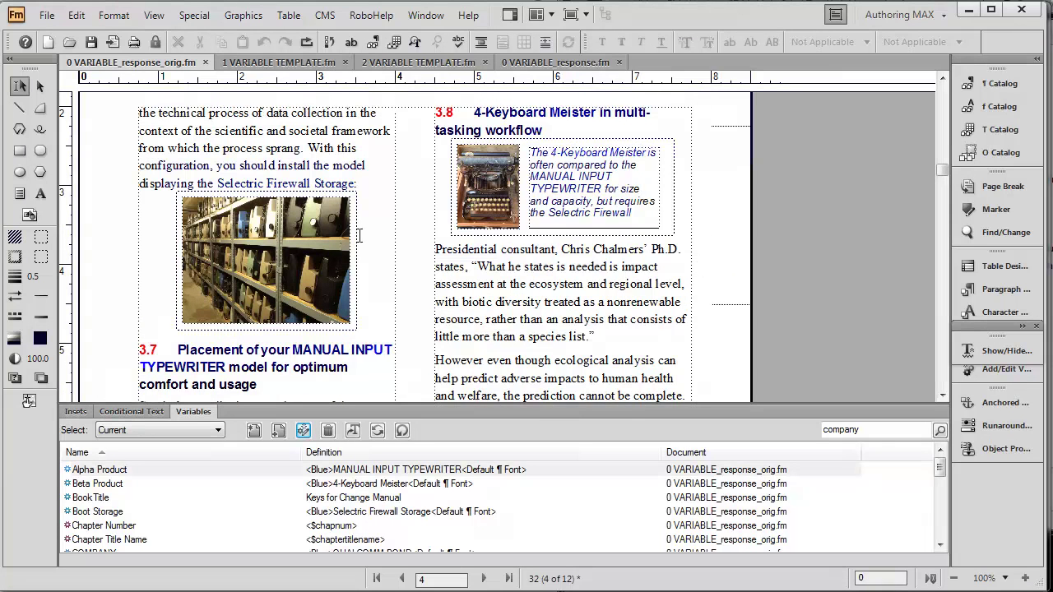
pyautogui.scroll(-1, 367, 317)
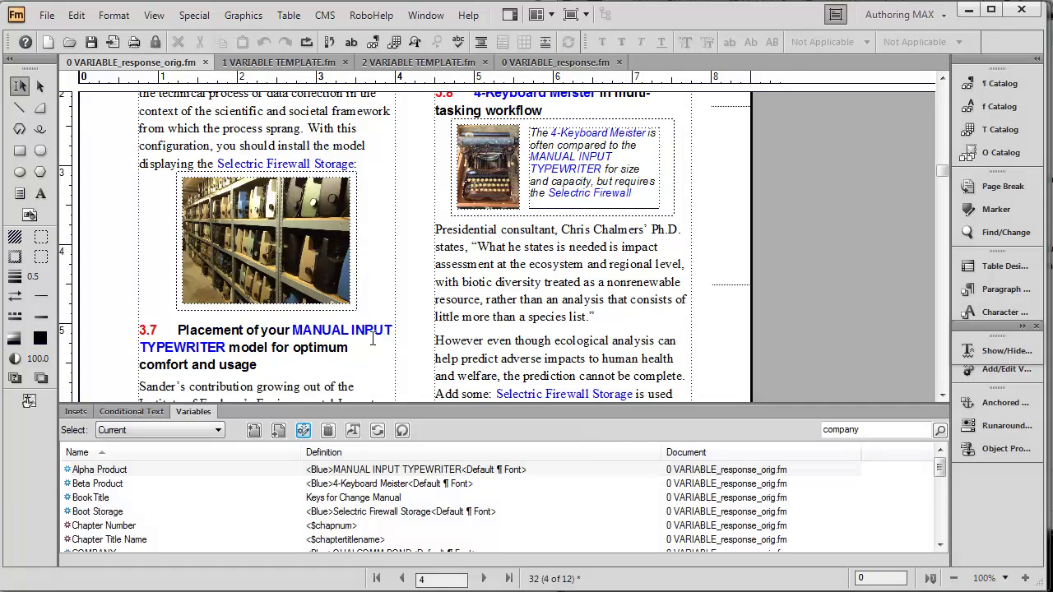
pyautogui.scroll(-3, 501, 332)
pyautogui.scroll(-4, 500, 331)
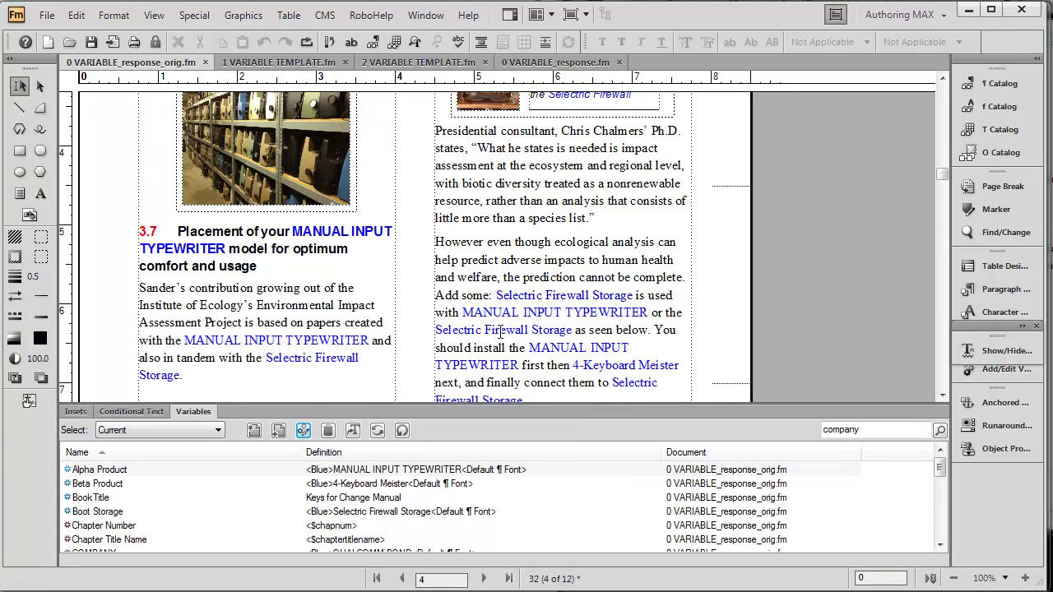
pyautogui.click(197, 411)
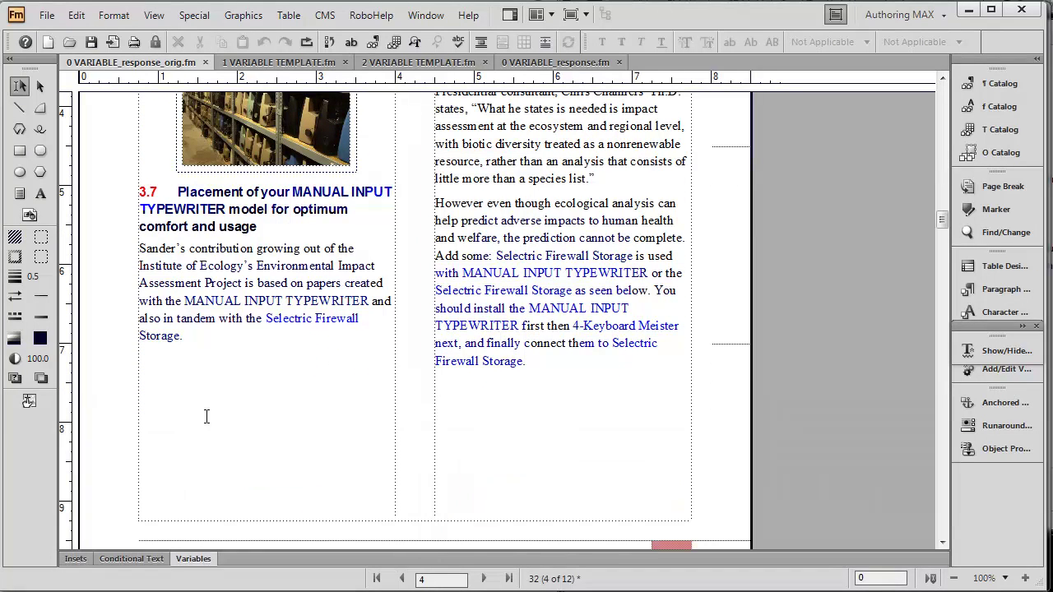
pyautogui.scroll(4, 530, 354)
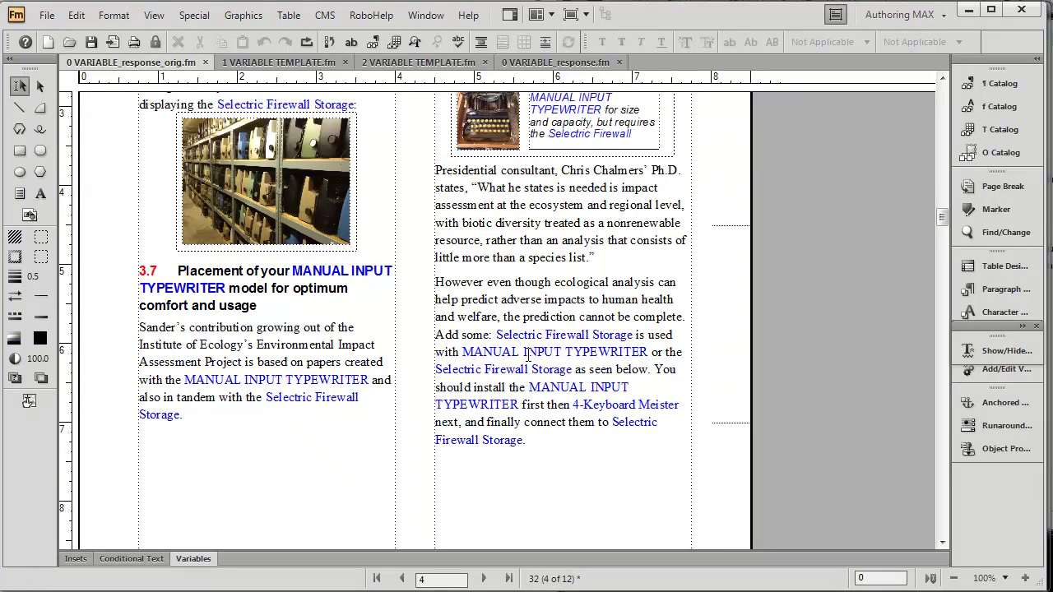
pyautogui.scroll(3, 529, 354)
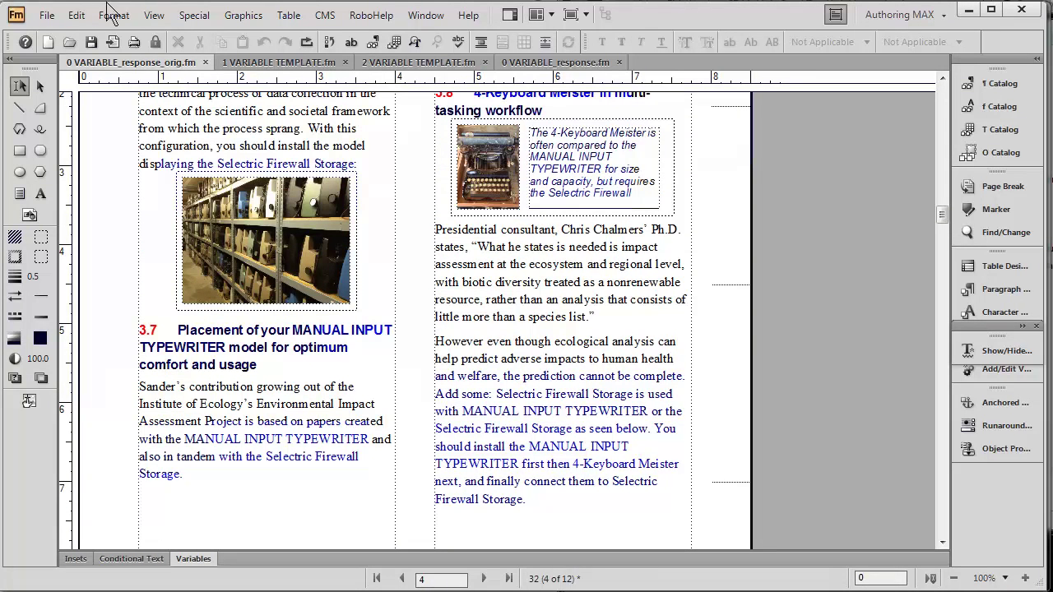
# - Switch to 1 VARIABLE TEMPLATE.fm and inspect its Alpha Product, Beta Product and Boot Storage variable samples
pyautogui.click(296, 63)
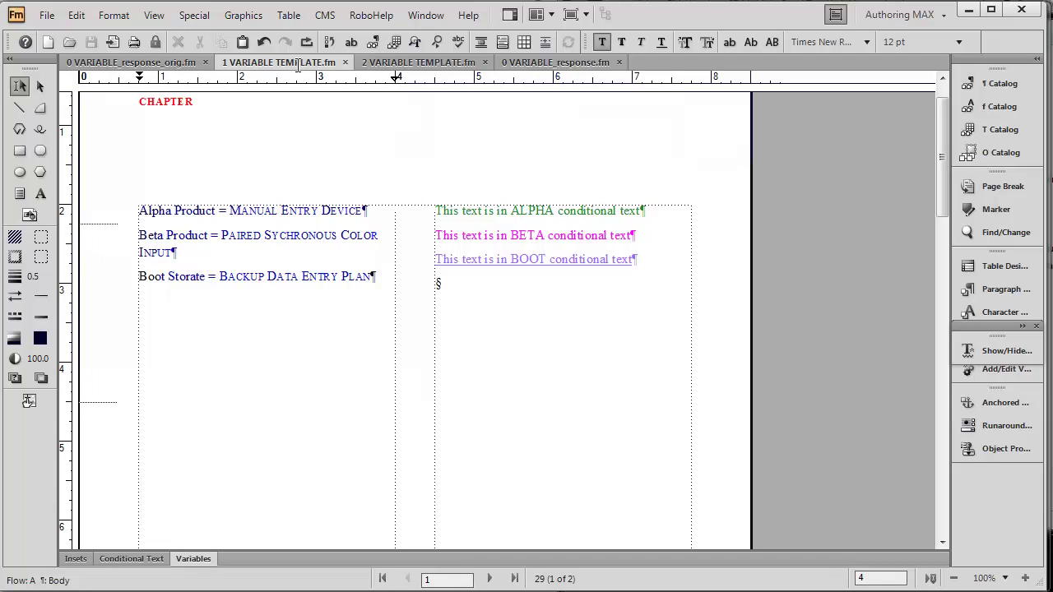
pyautogui.click(268, 210)
pyautogui.click(232, 238)
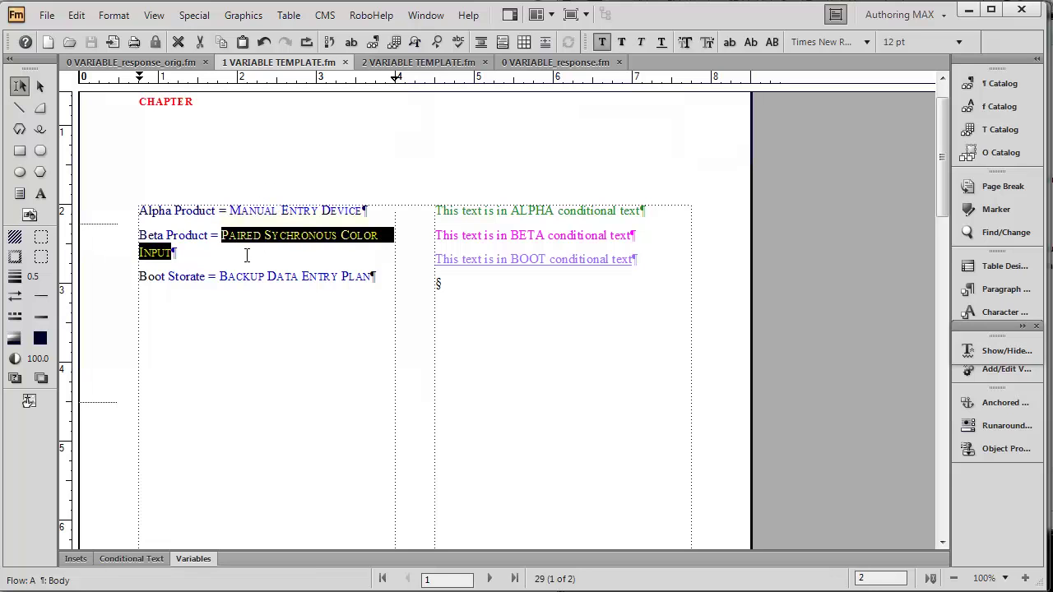
pyautogui.click(250, 277)
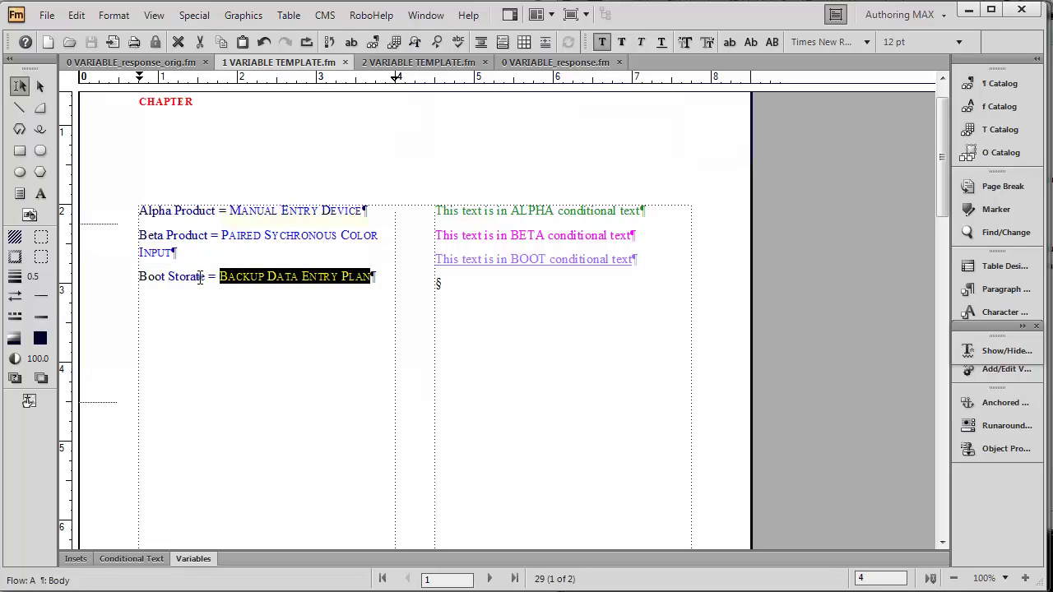
# - Edit the label before the template's third variable to read "Boot Storatge"
pyautogui.click(199, 277)
pyautogui.write('ge')
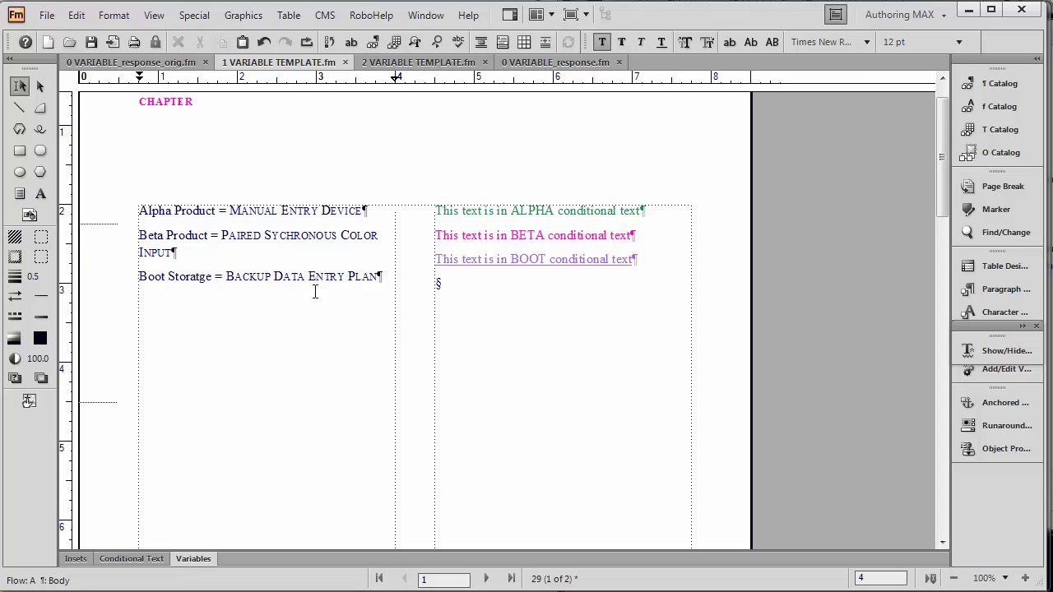
# - Examine the character formats available for the template's "Backup Data Entry Plan" variable in the character catalog
pyautogui.click(340, 278)
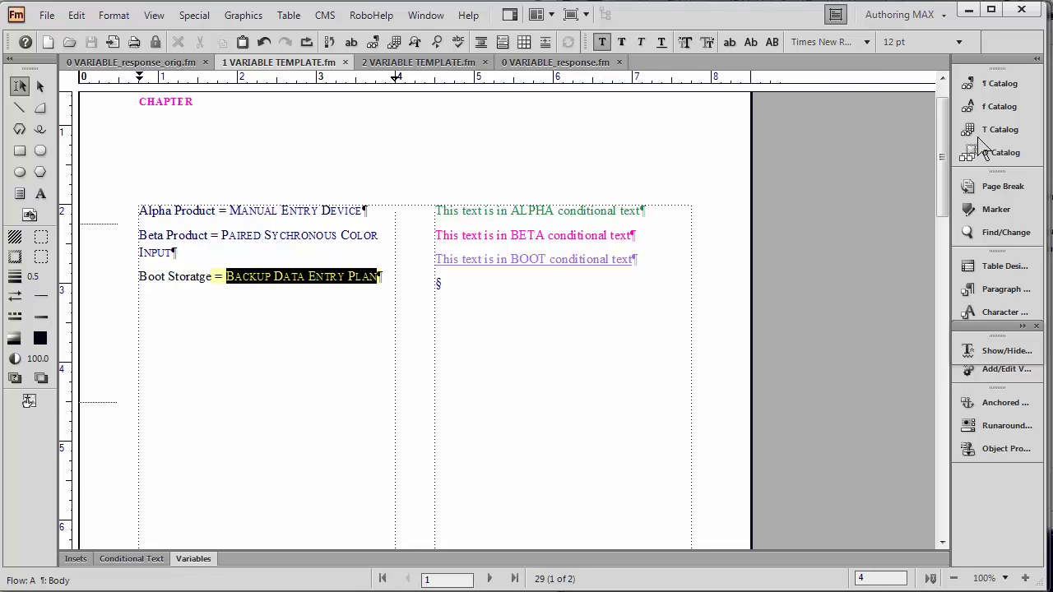
pyautogui.click(984, 107)
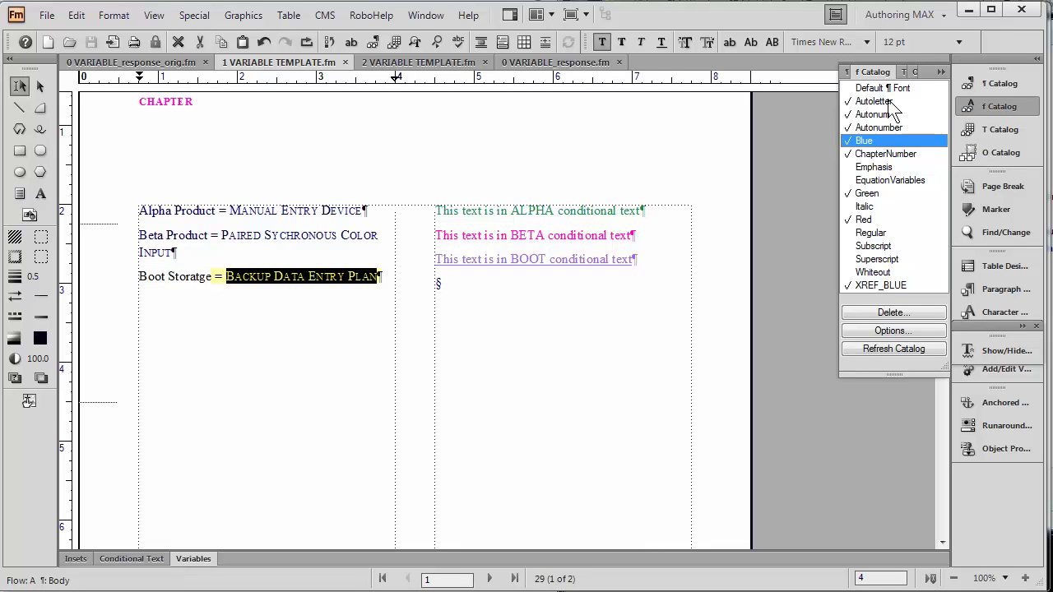
pyautogui.click(872, 72)
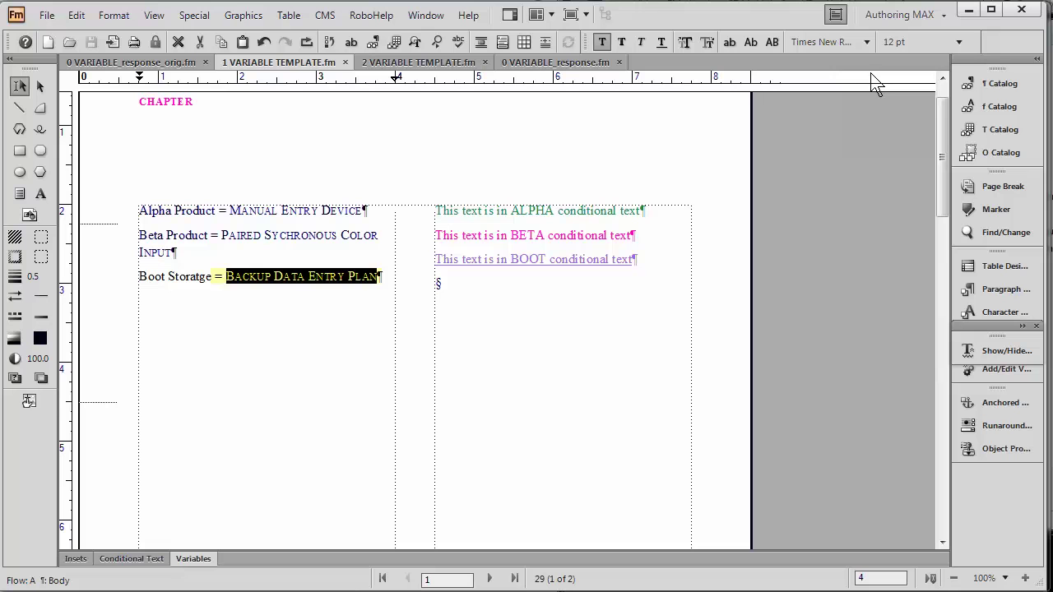
# - Import only the variable definitions and character formats from 1 VARIABLE TEMPLATE.fm into 0 VARIABLE_response_orig.fm
pyautogui.click(162, 65)
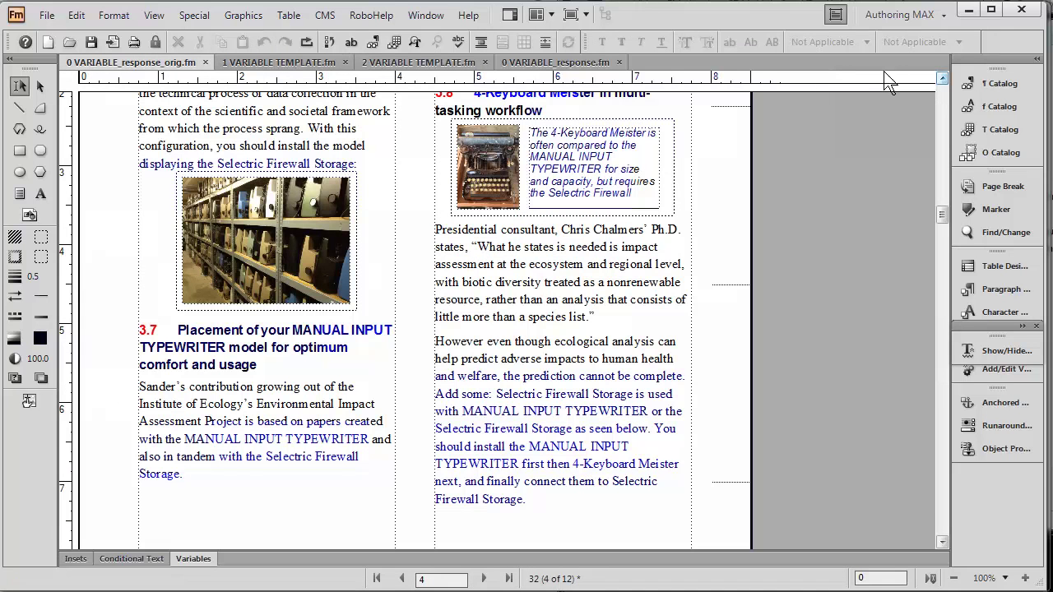
pyautogui.click(942, 79)
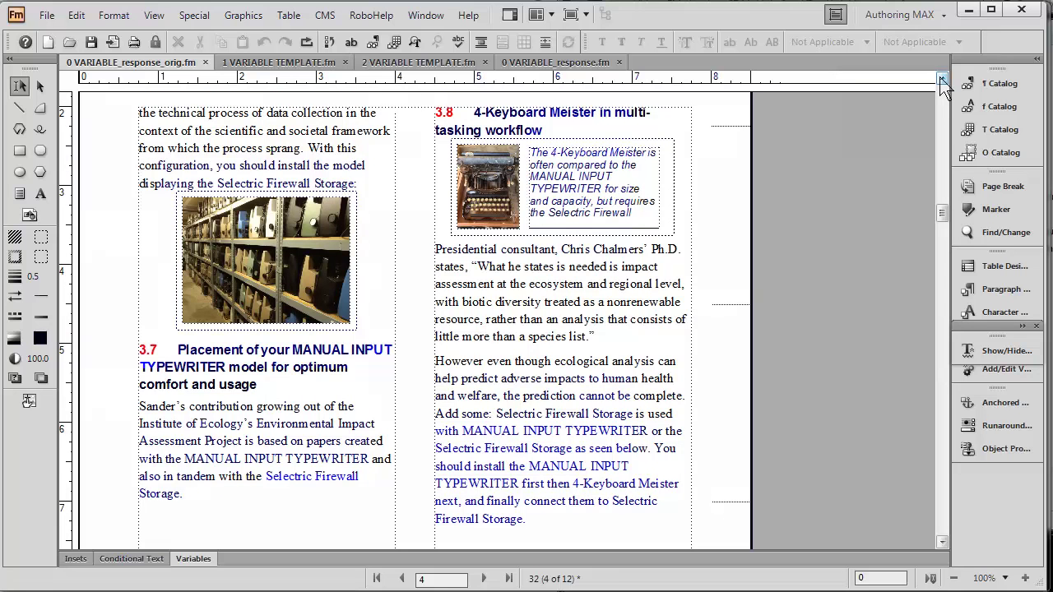
pyautogui.click(47, 15)
pyautogui.moveTo(111, 214)
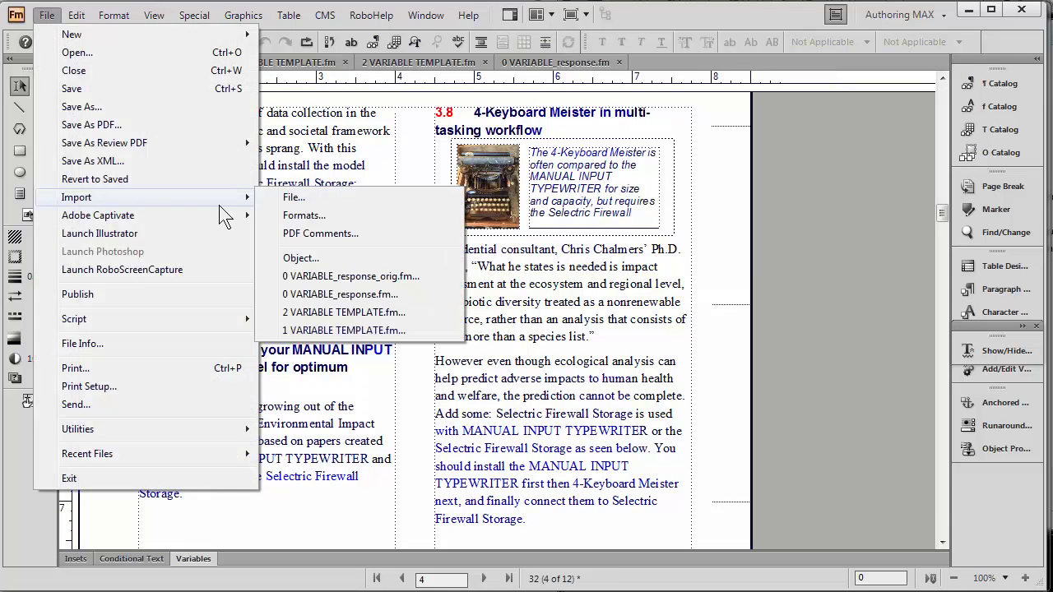
pyautogui.click(284, 218)
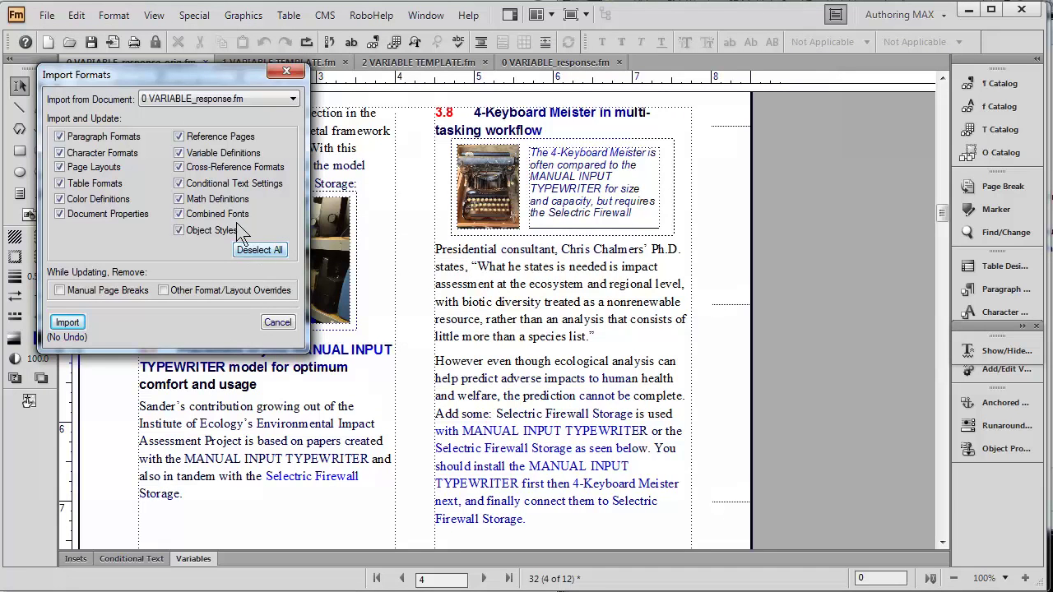
pyautogui.click(230, 107)
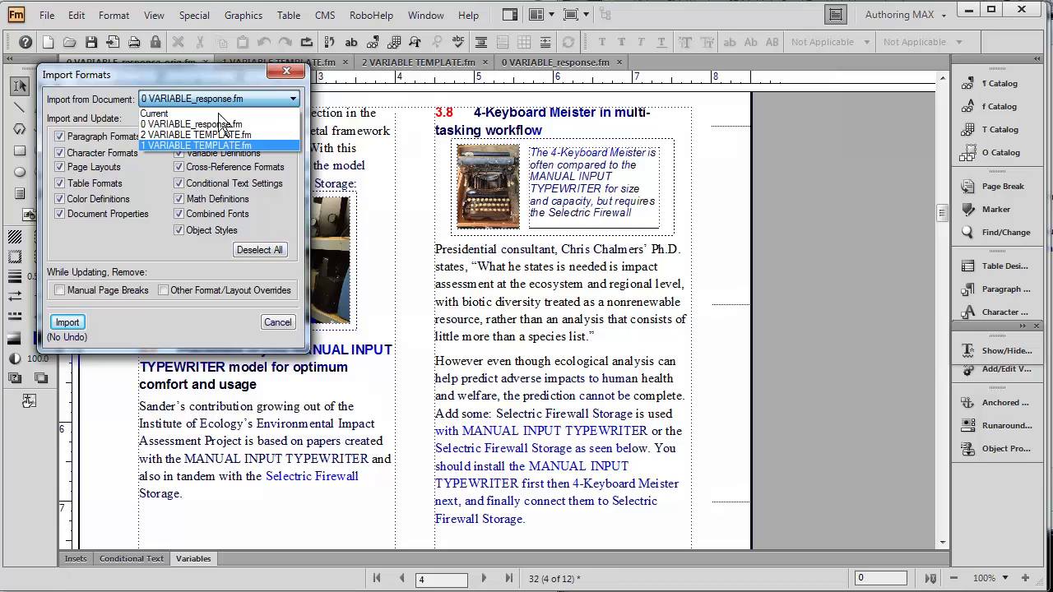
pyautogui.click(220, 149)
pyautogui.click(273, 251)
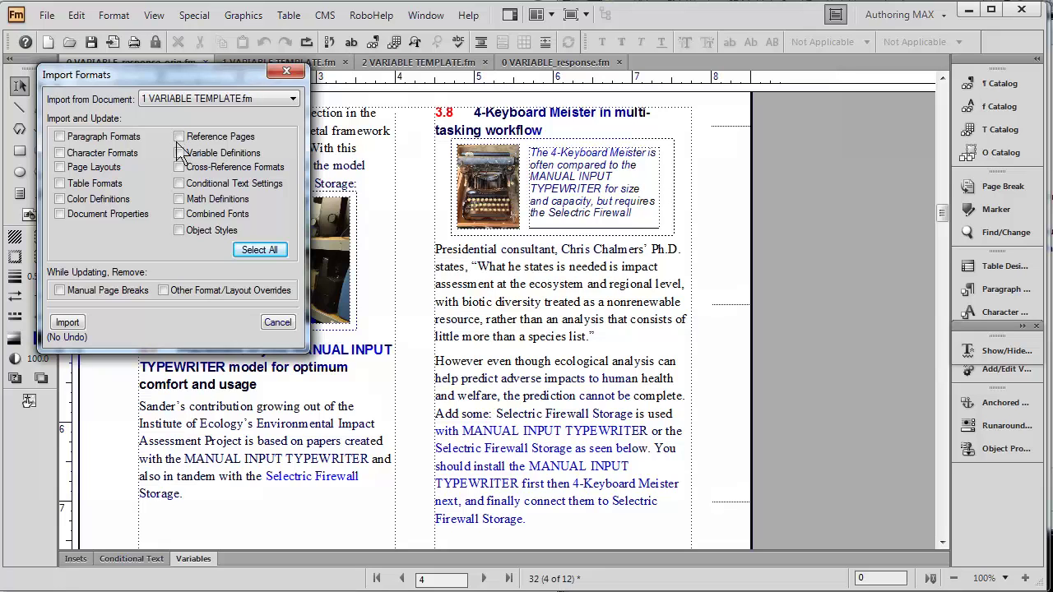
pyautogui.click(179, 154)
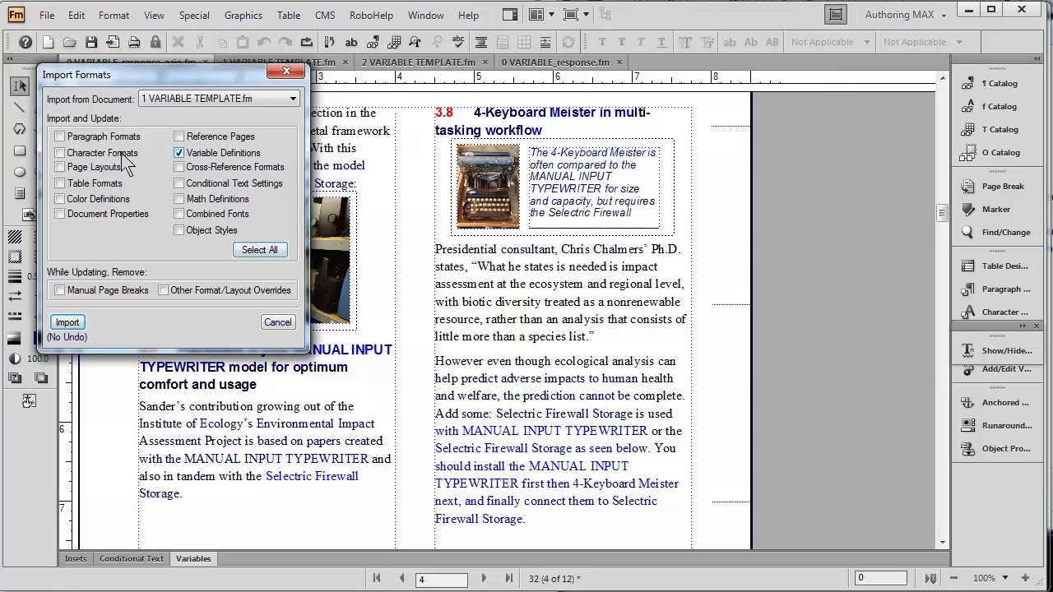
pyautogui.click(63, 153)
pyautogui.click(78, 326)
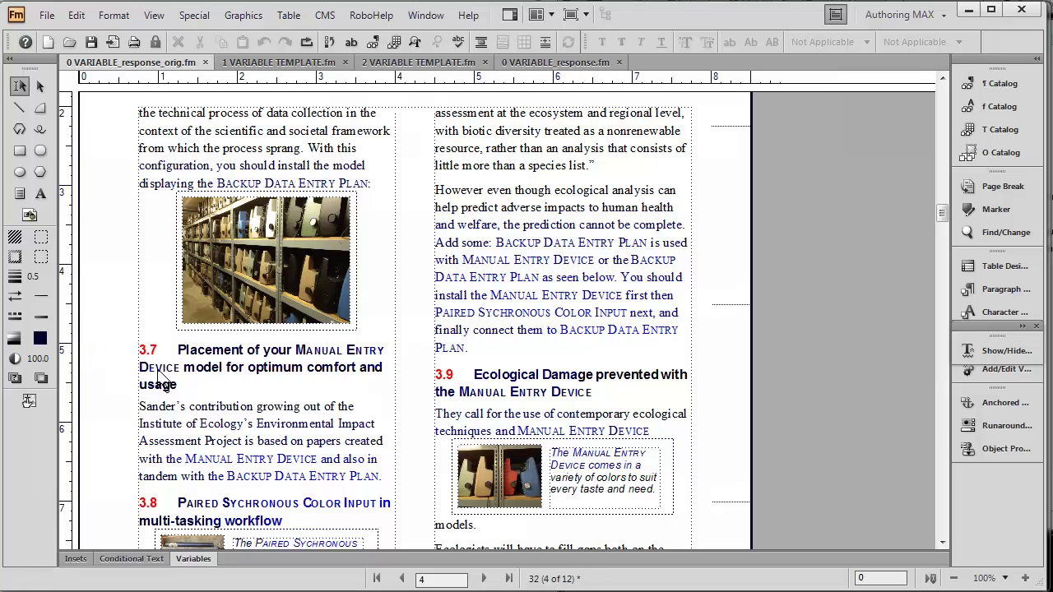
# - Check the definitions of the Alpha Product, Beta Product and Boot Storage variables in 0 VARIABLE_response_orig.fm
pyautogui.click(195, 559)
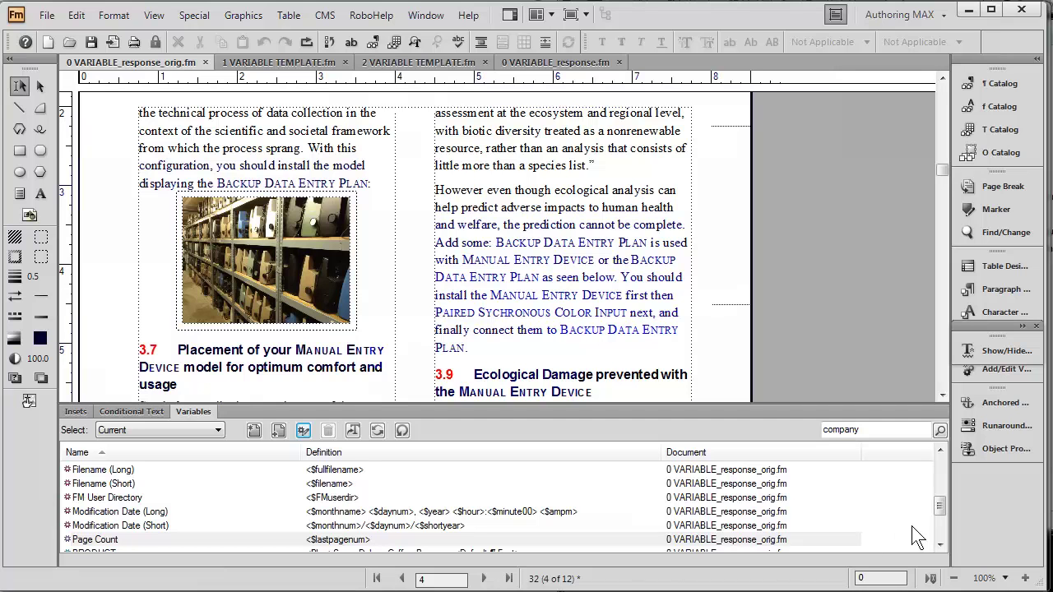
pyautogui.moveTo(944, 514); pyautogui.dragTo(946, 462)
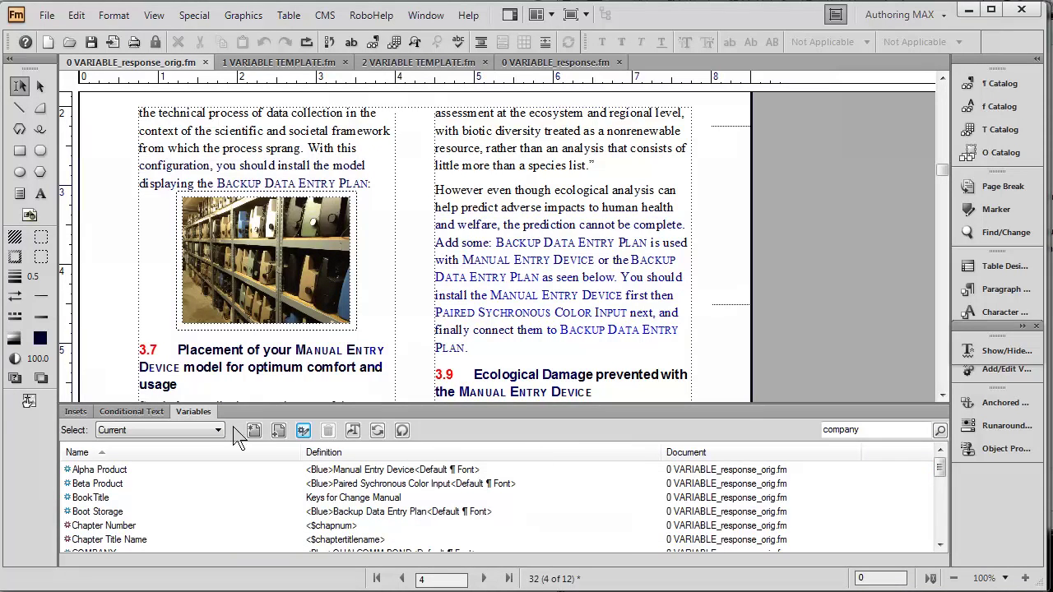
pyautogui.click(195, 414)
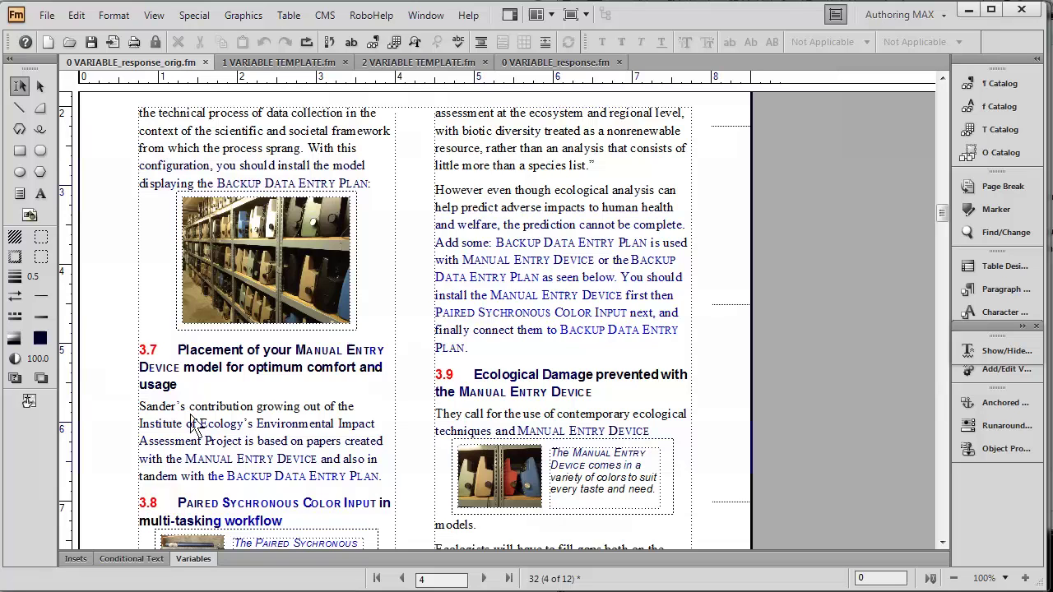
# - Review the ALPHA, BETA and BOOT condition tags and their styles and colors in 0 VARIABLE_response_orig.fm
pyautogui.click(127, 560)
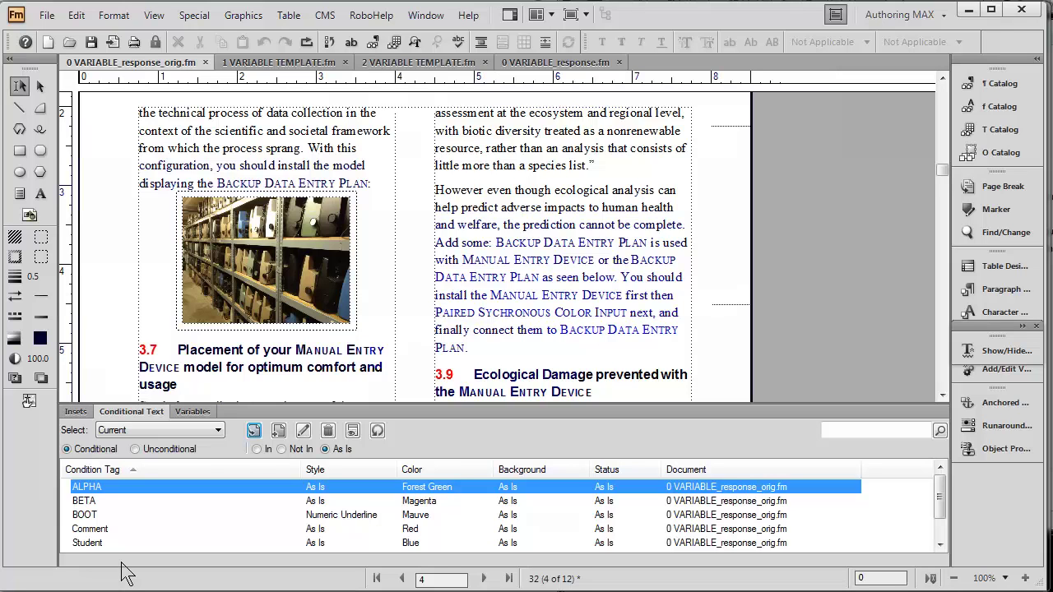
pyautogui.click(96, 502)
pyautogui.click(98, 517)
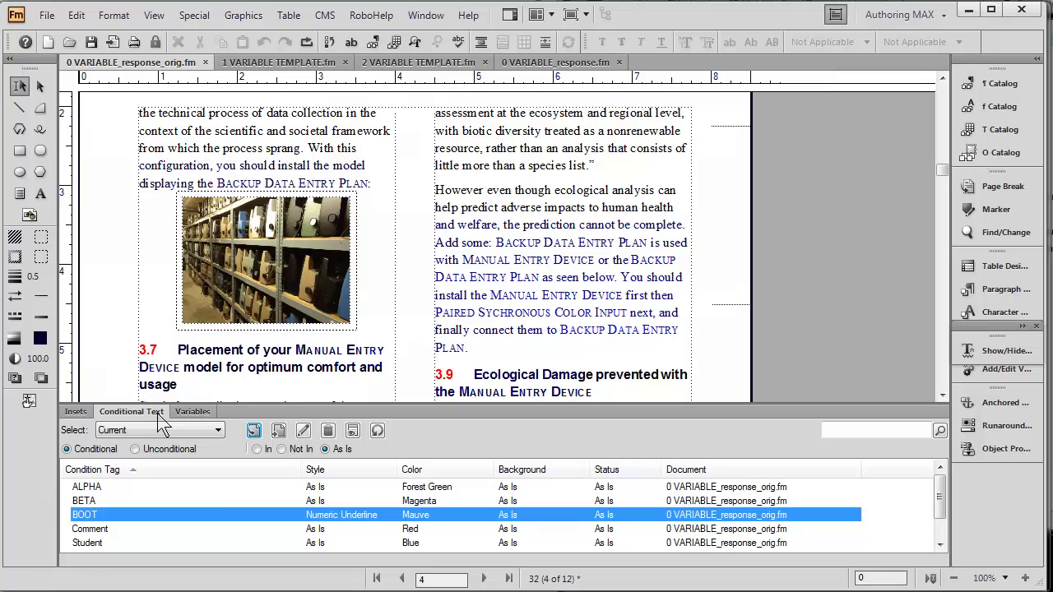
pyautogui.click(132, 412)
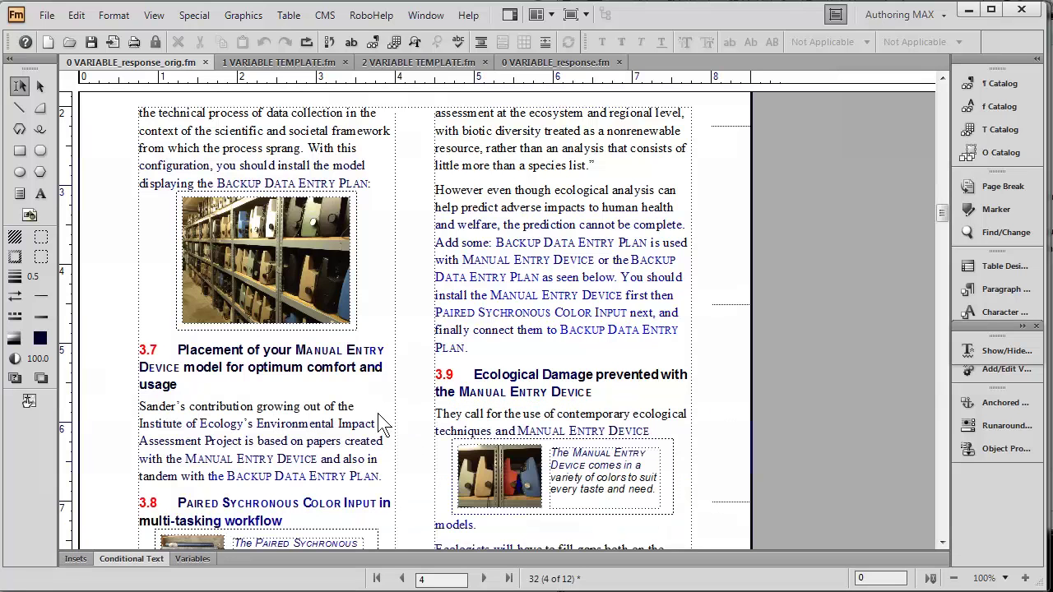
# - Turn on condition indicators for the conditional text in 0 VARIABLE_response_orig.fm
pyautogui.click(988, 355)
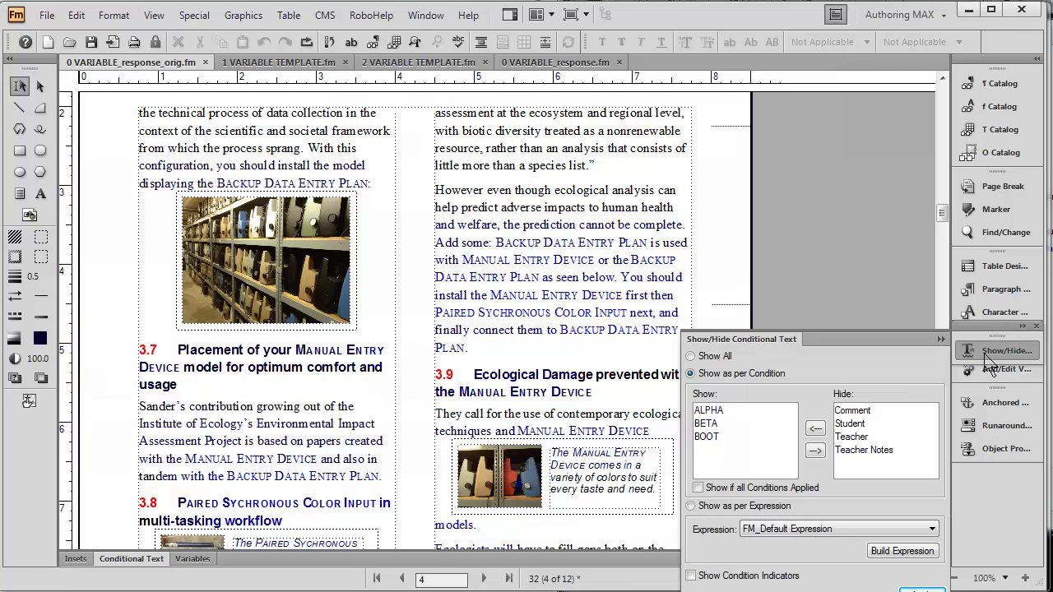
pyautogui.click(692, 576)
pyautogui.click(917, 591)
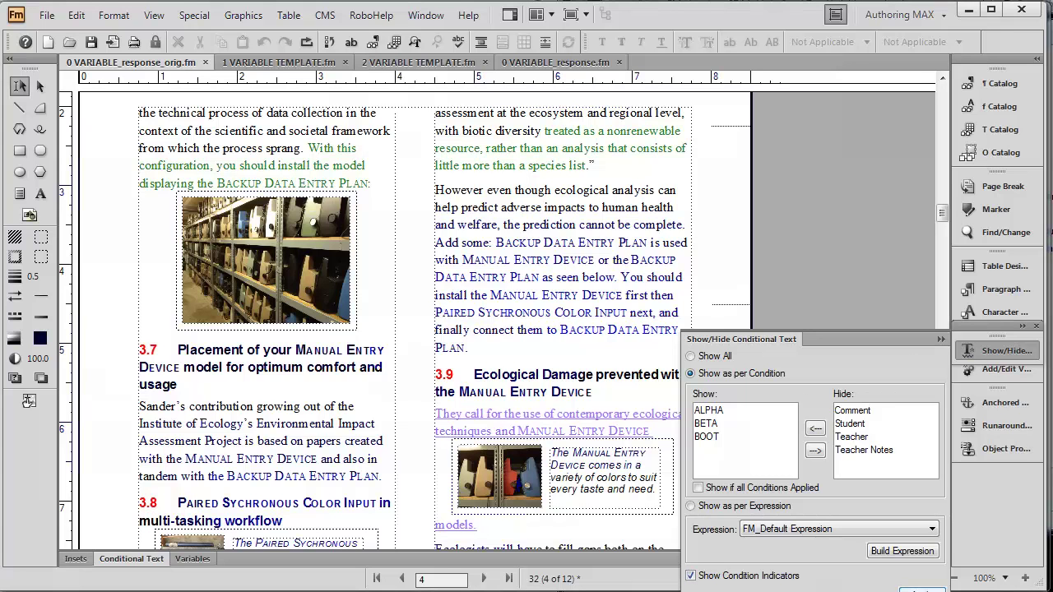
pyautogui.click(940, 342)
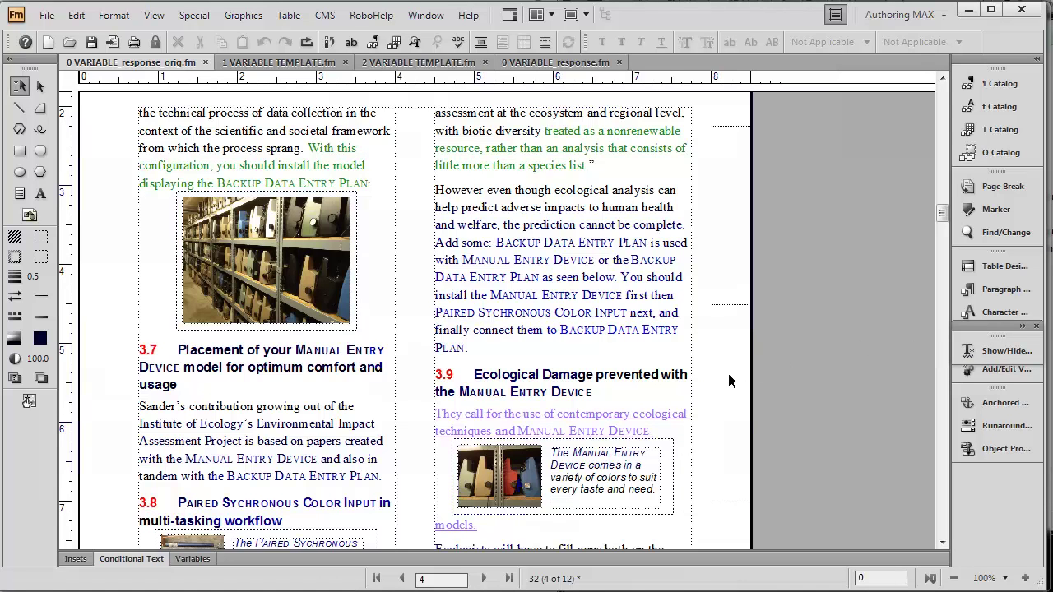
# - Examine the color-marked ALPHA, BETA and BOOT conditional passages on page 32, selecting a few words of the ALPHA passage above heading 3.7
pyautogui.scroll(-5, 716, 399)
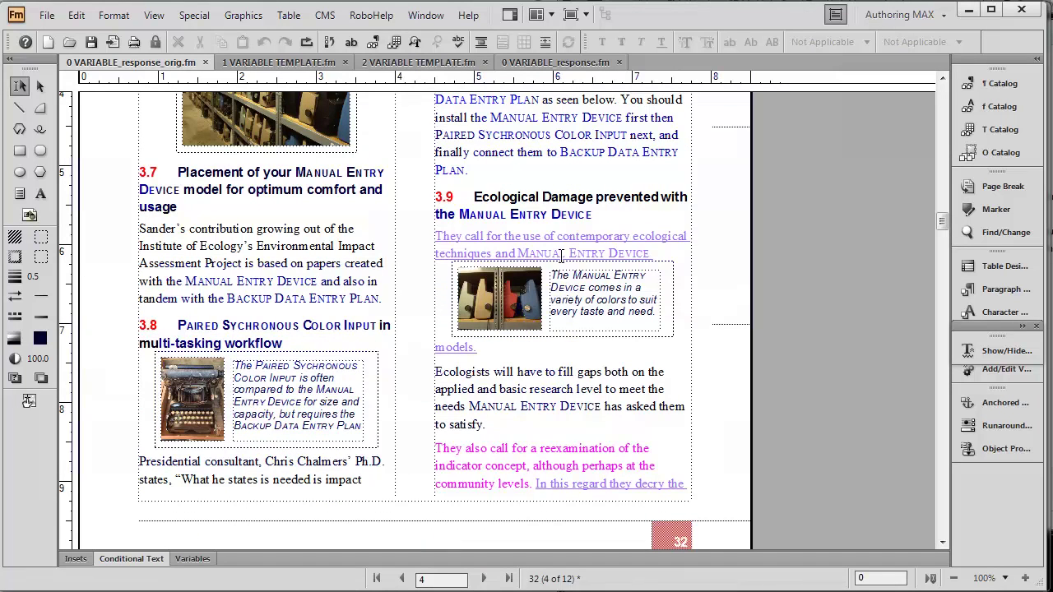
pyautogui.scroll(5, 597, 449)
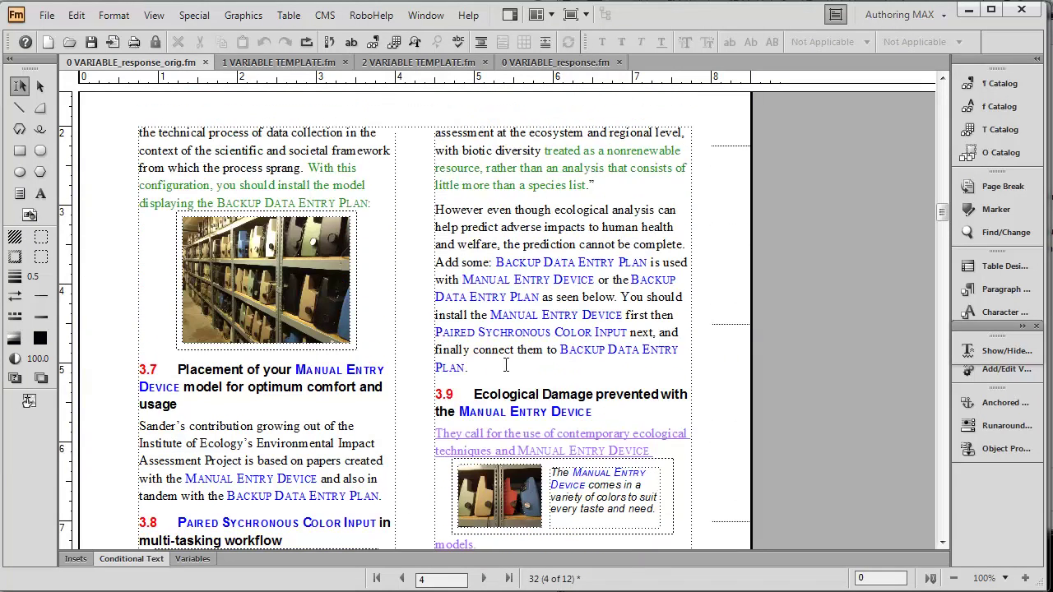
pyautogui.moveTo(324, 187); pyautogui.dragTo(280, 194)
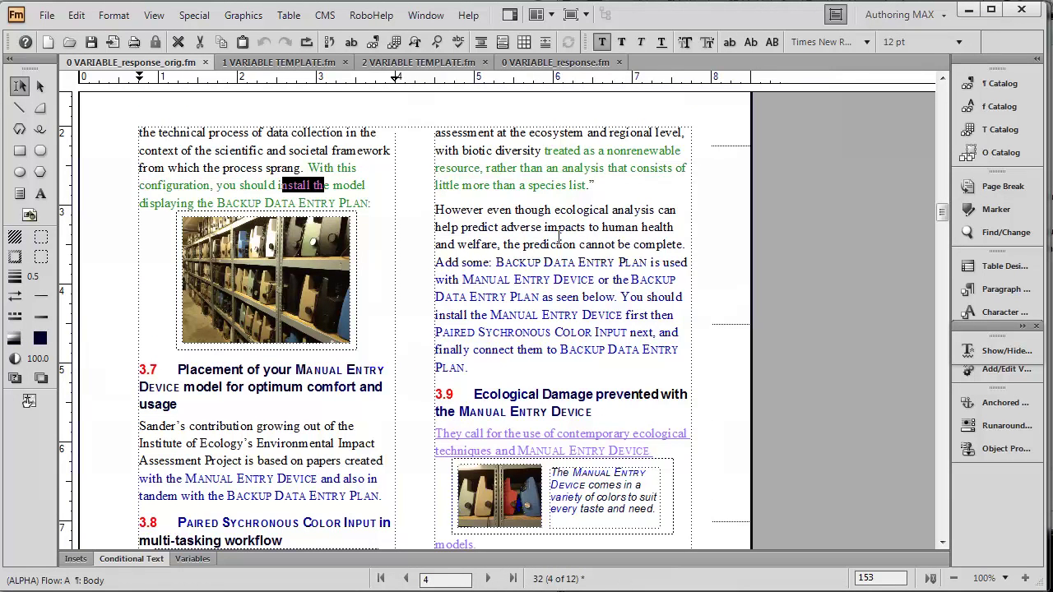
pyautogui.scroll(-3, 627, 329)
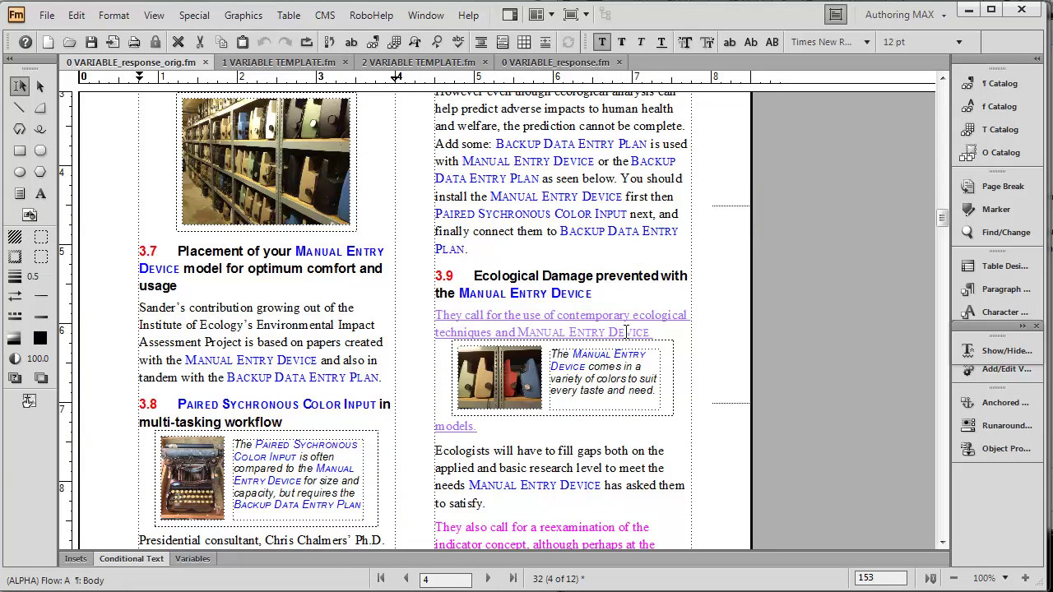
# - Display text symbols and select the anchor of the image frame within the BOOT passage under heading 3.9
pyautogui.rightClick(711, 310)
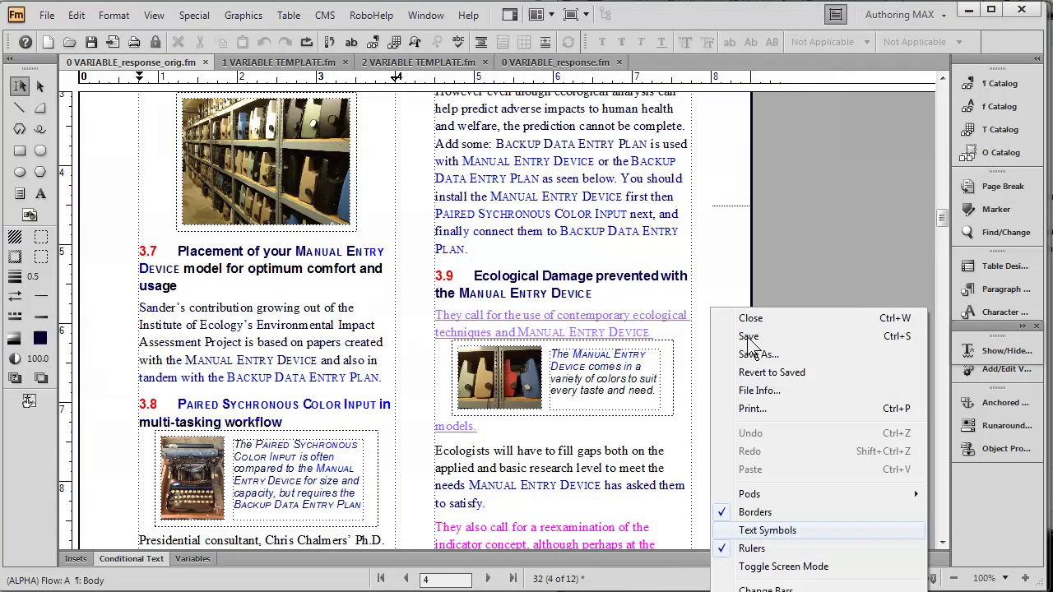
pyautogui.click(773, 531)
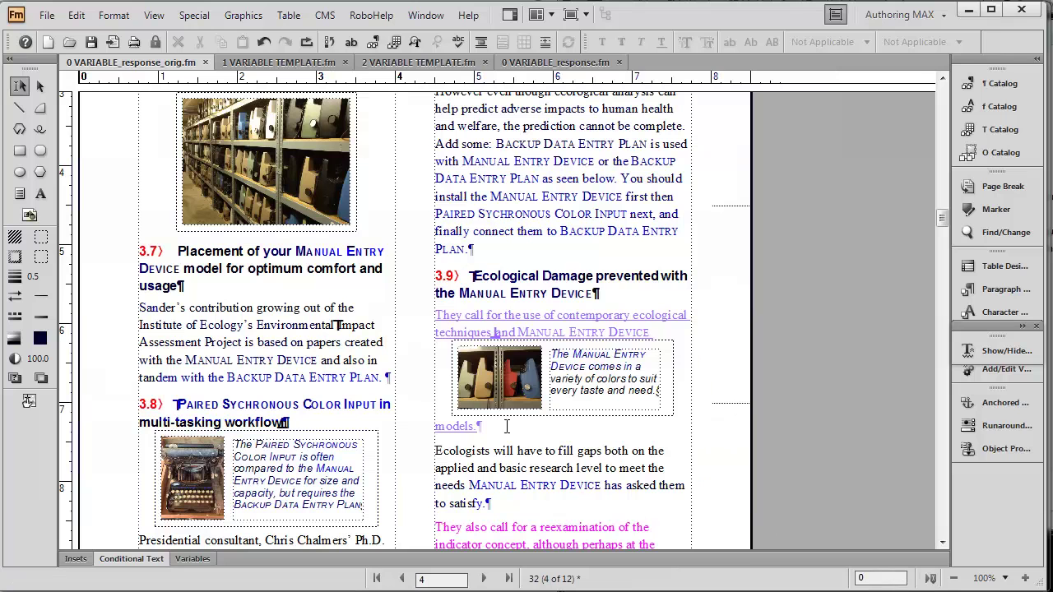
pyautogui.moveTo(486, 333); pyautogui.dragTo(500, 333)
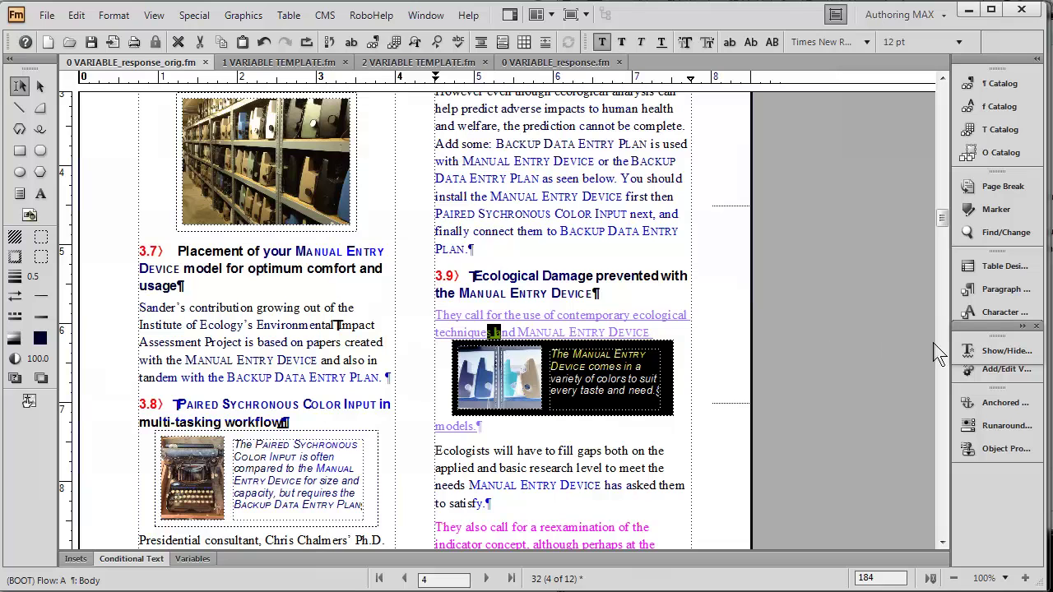
# - Hide the BOOT conditional text and return BOOT to the shown conditions
pyautogui.click(987, 360)
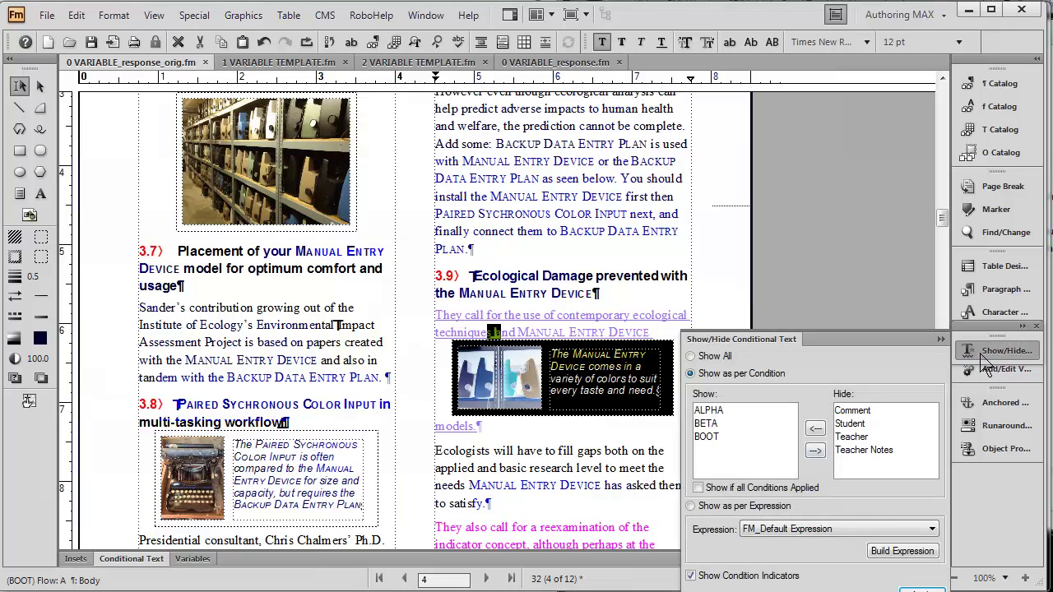
pyautogui.doubleClick(706, 437)
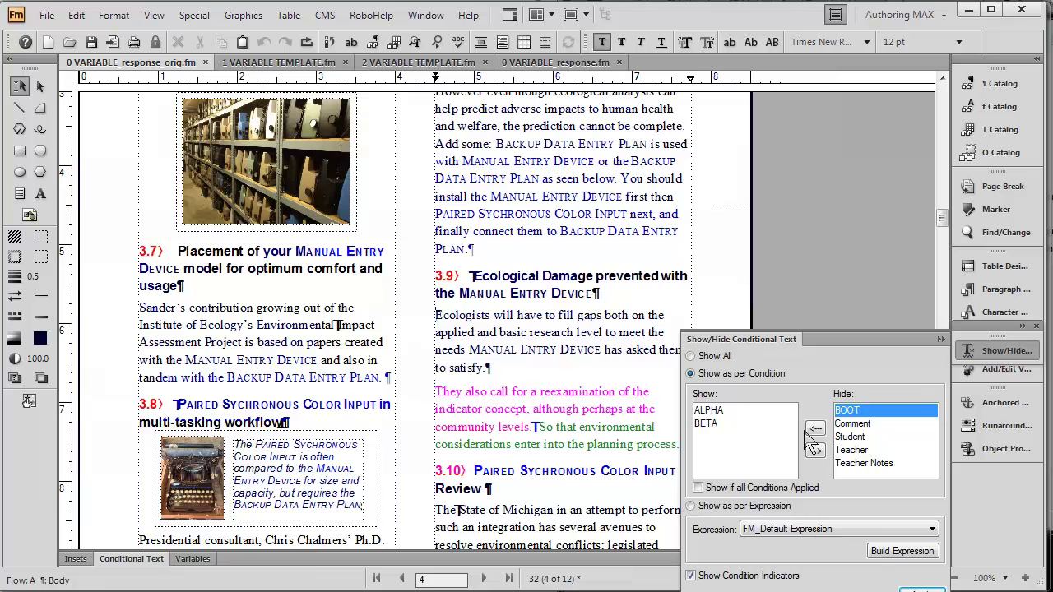
pyautogui.doubleClick(862, 410)
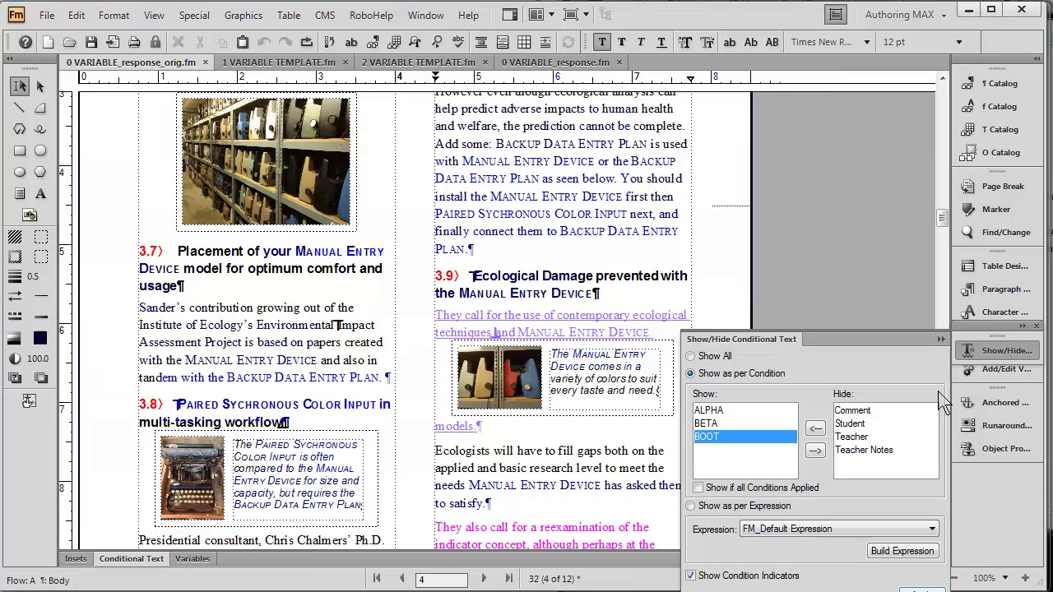
pyautogui.click(940, 339)
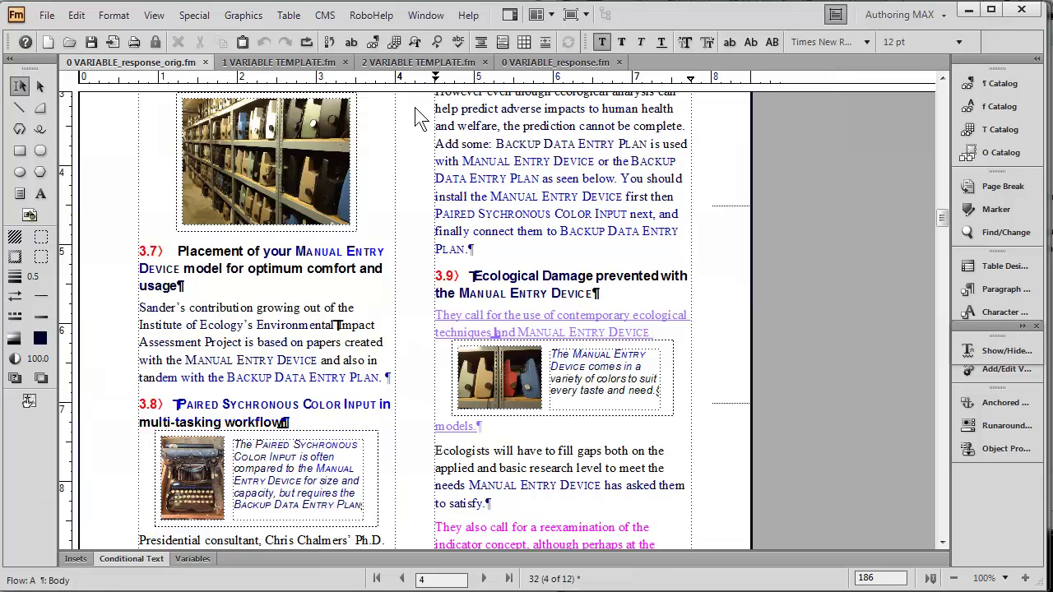
# - Switch to 2 VARIABLE TEMPLATE.fm and review its ALPHA, BETA and BOOT condition tags
pyautogui.click(416, 66)
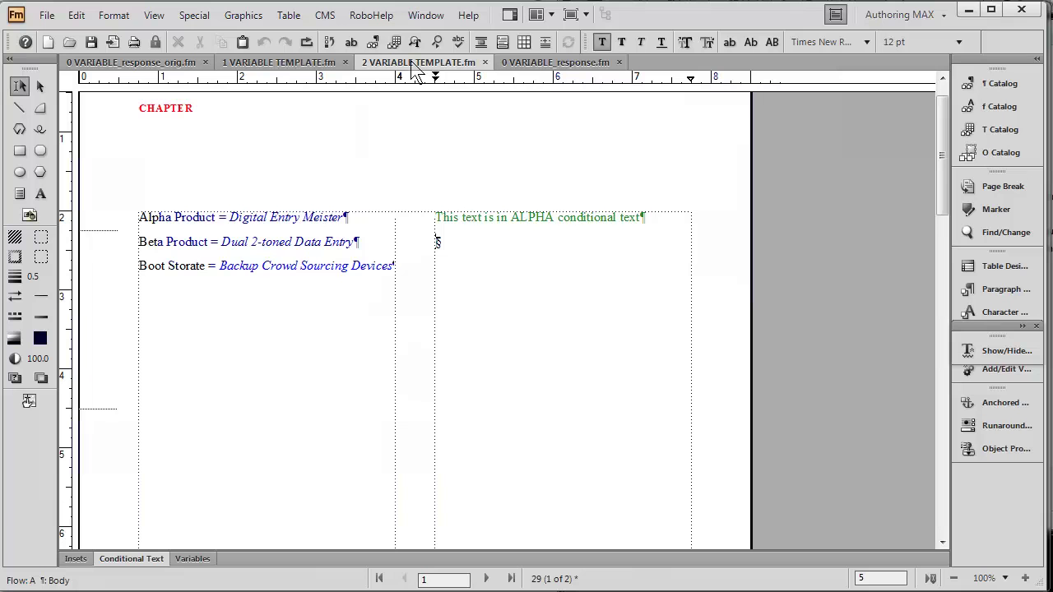
pyautogui.click(130, 561)
pyautogui.click(93, 492)
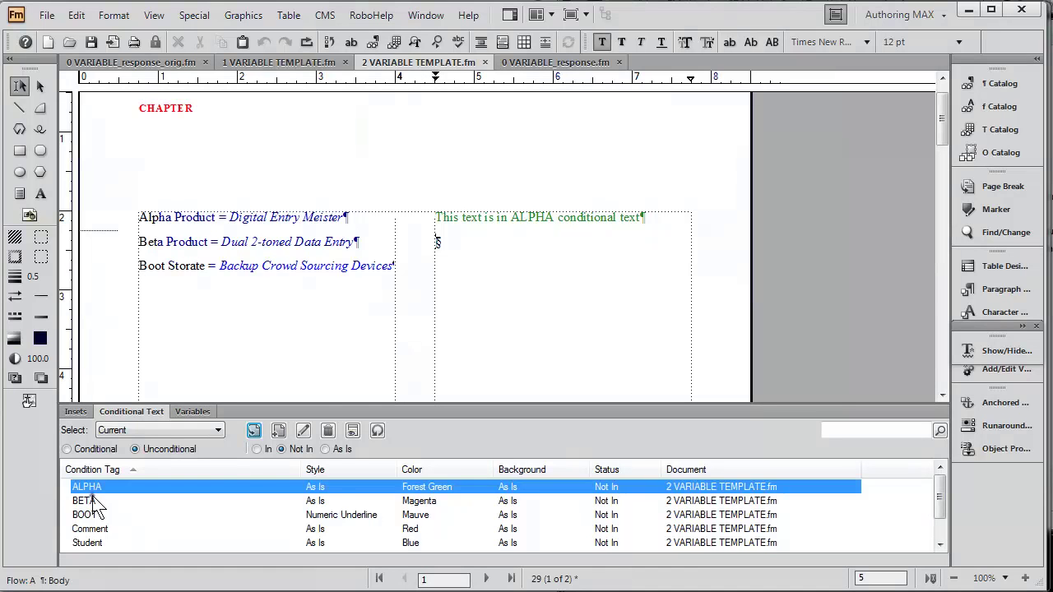
pyautogui.click(92, 500)
pyautogui.click(96, 516)
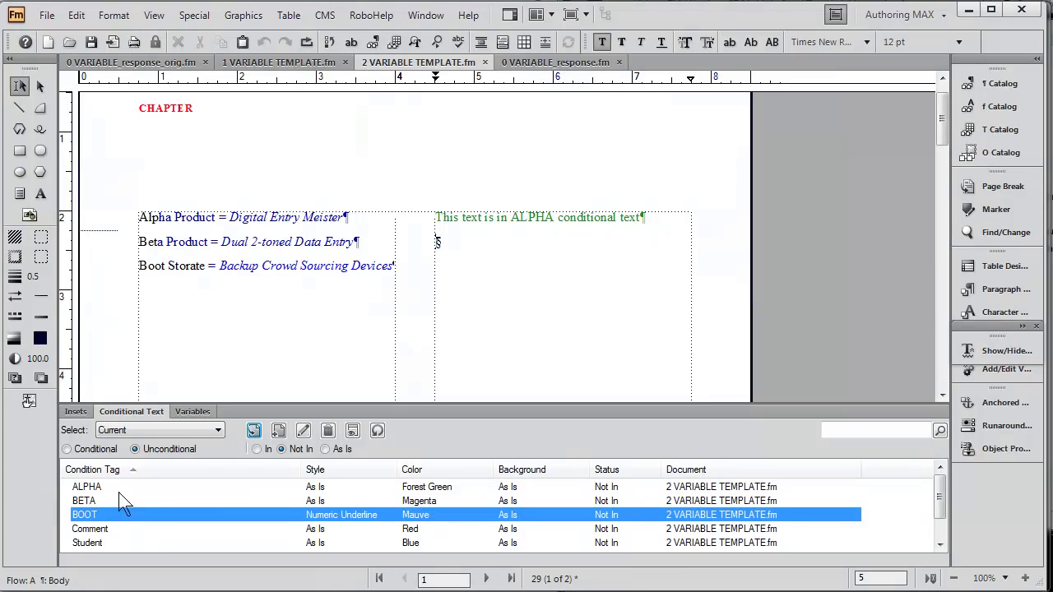
pyautogui.click(130, 415)
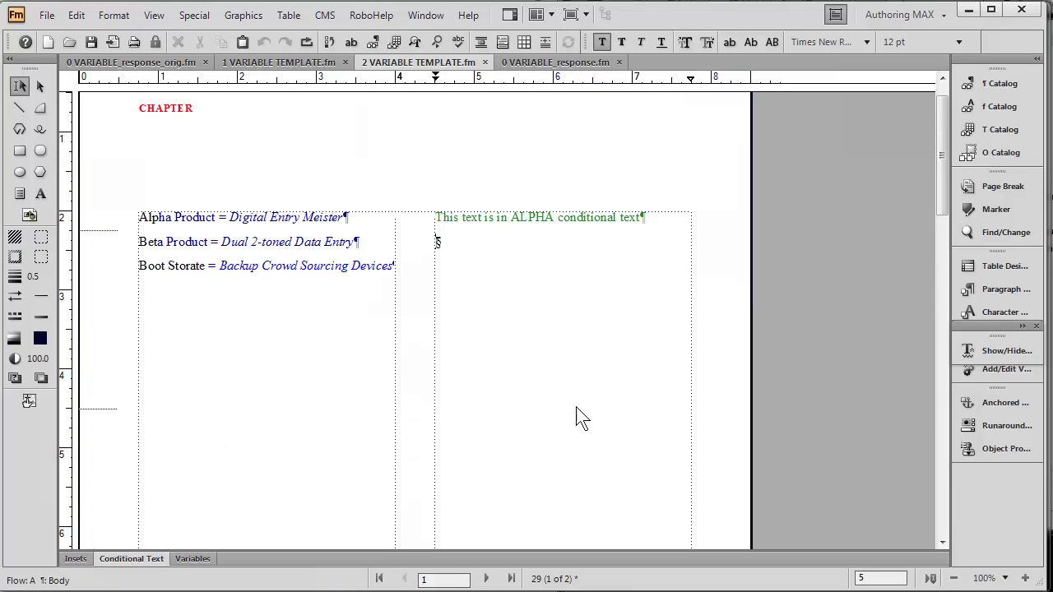
# - Check which condition tags 2 VARIABLE TEMPLATE.fm shows and hides in its conditional text settings
pyautogui.click(994, 354)
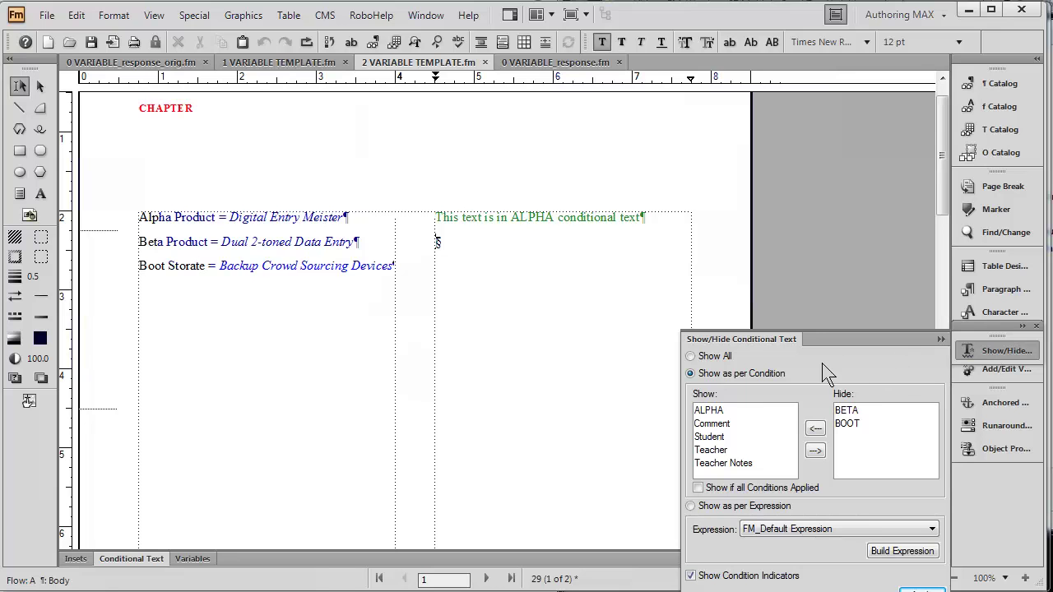
pyautogui.click(748, 411)
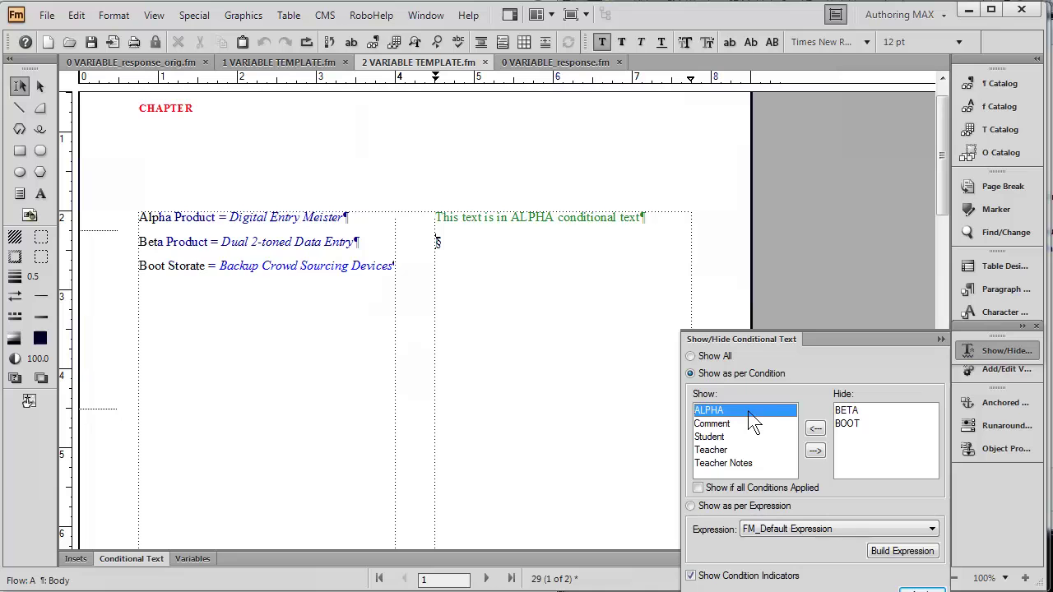
pyautogui.click(941, 340)
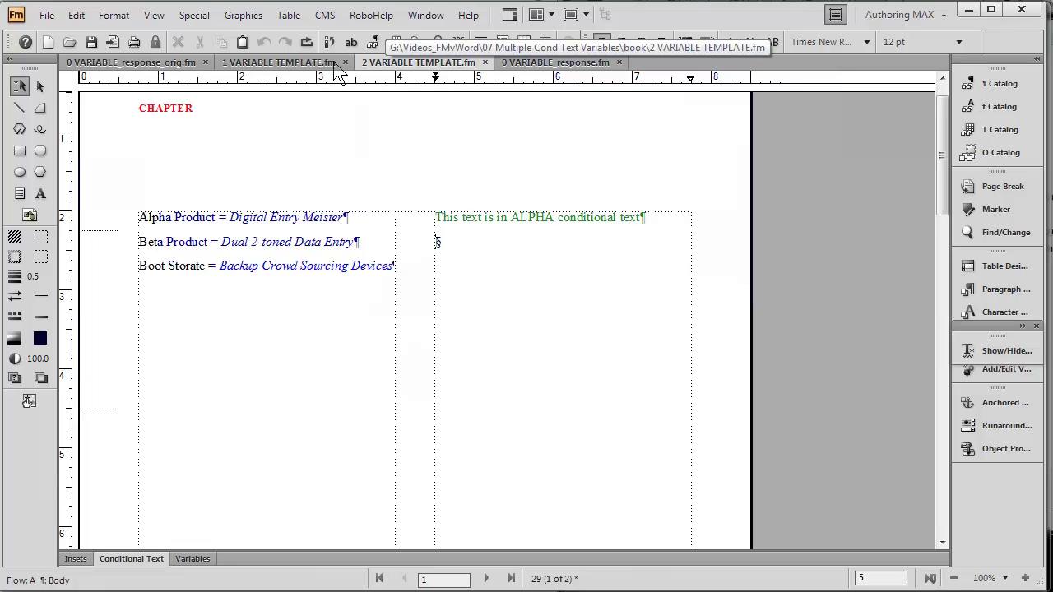
# - Switch to 0 VARIABLE_response_orig.fm and import all format categories, including variable definitions and conditional text settings, from 2 VARIABLE TEMPLATE.fm
pyautogui.click(176, 66)
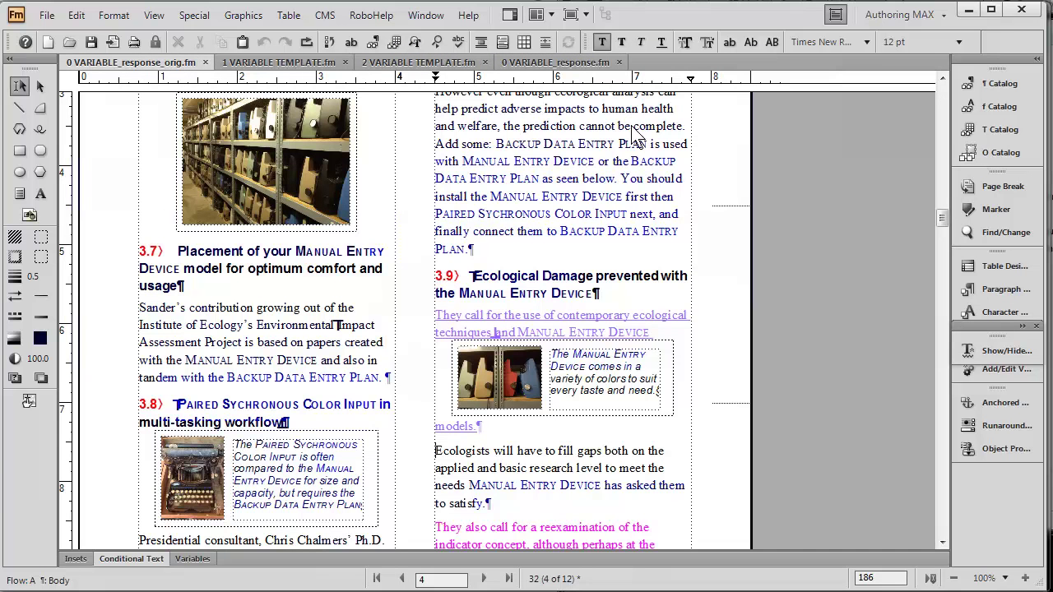
pyautogui.click(955, 579)
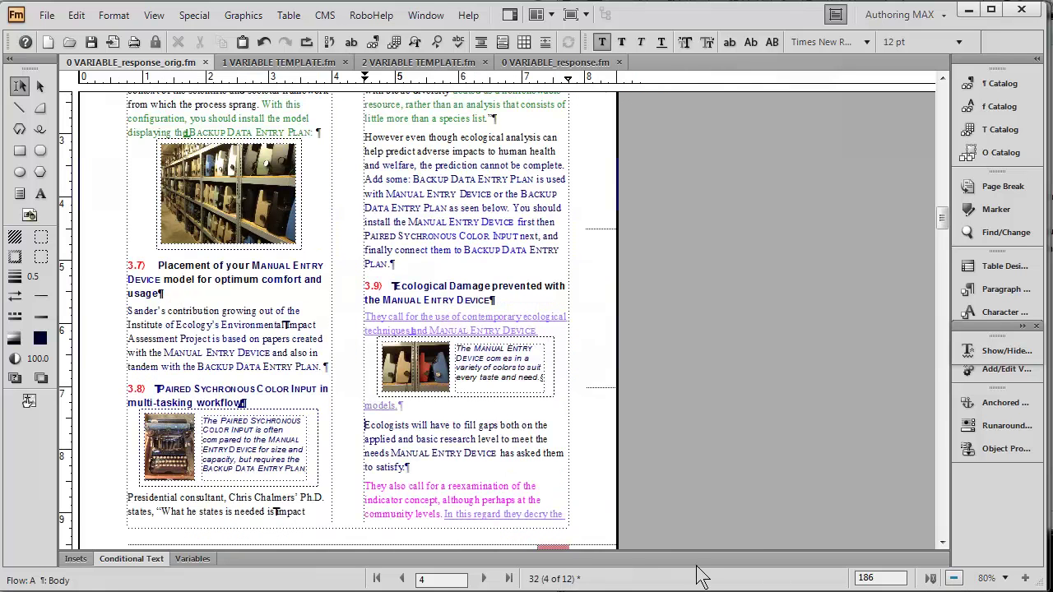
pyautogui.click(47, 15)
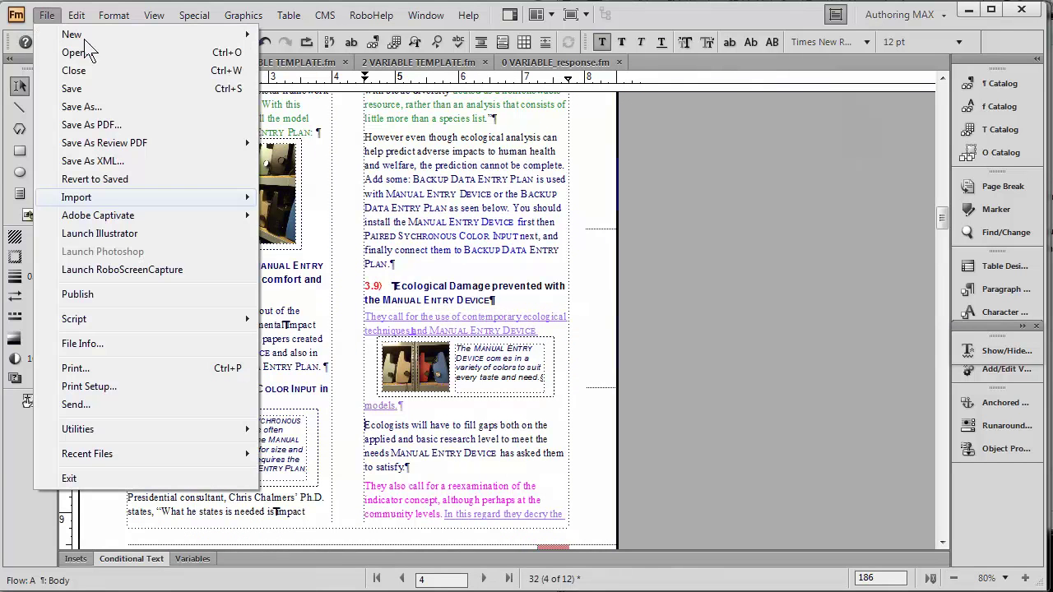
pyautogui.moveTo(115, 203)
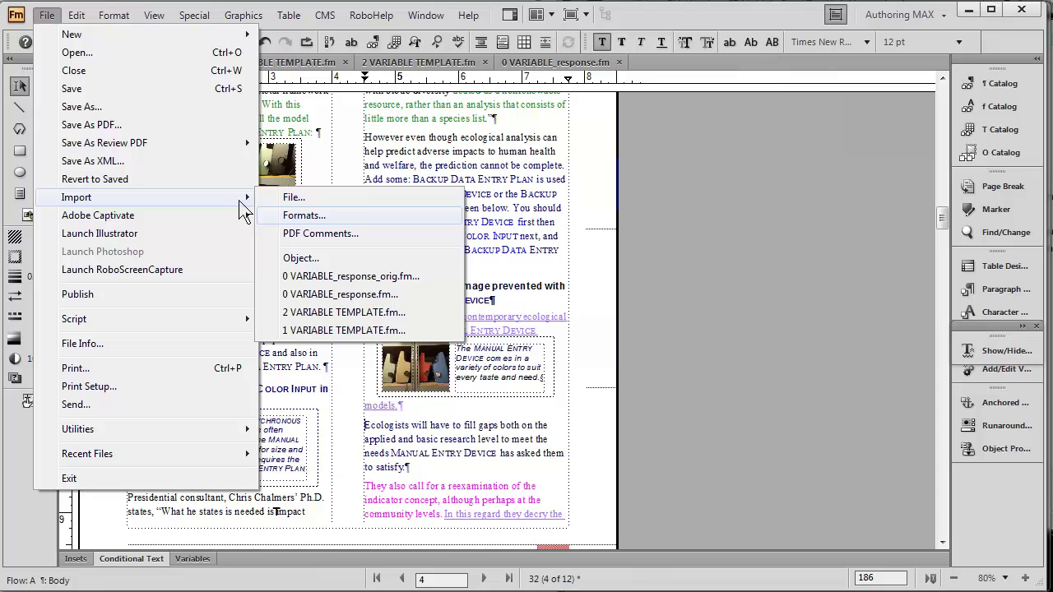
pyautogui.click(287, 217)
pyautogui.click(262, 251)
pyautogui.click(207, 102)
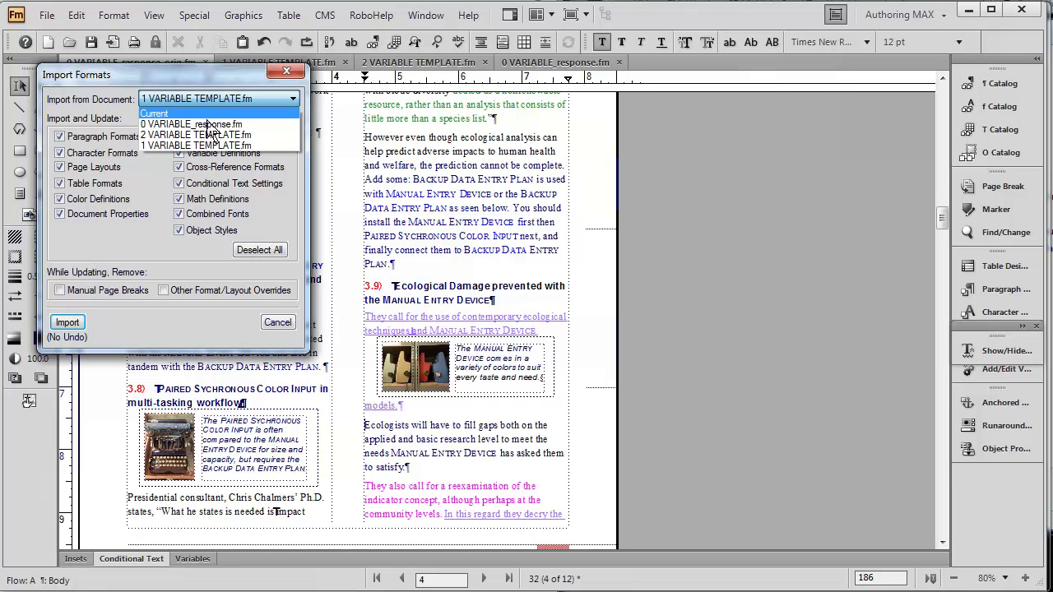
pyautogui.click(208, 136)
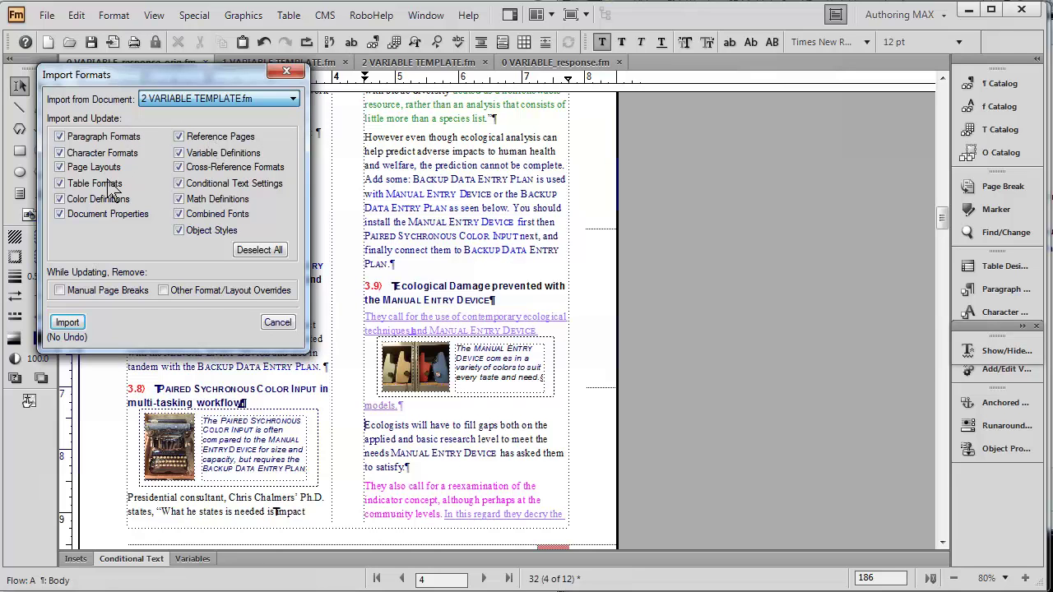
pyautogui.click(67, 323)
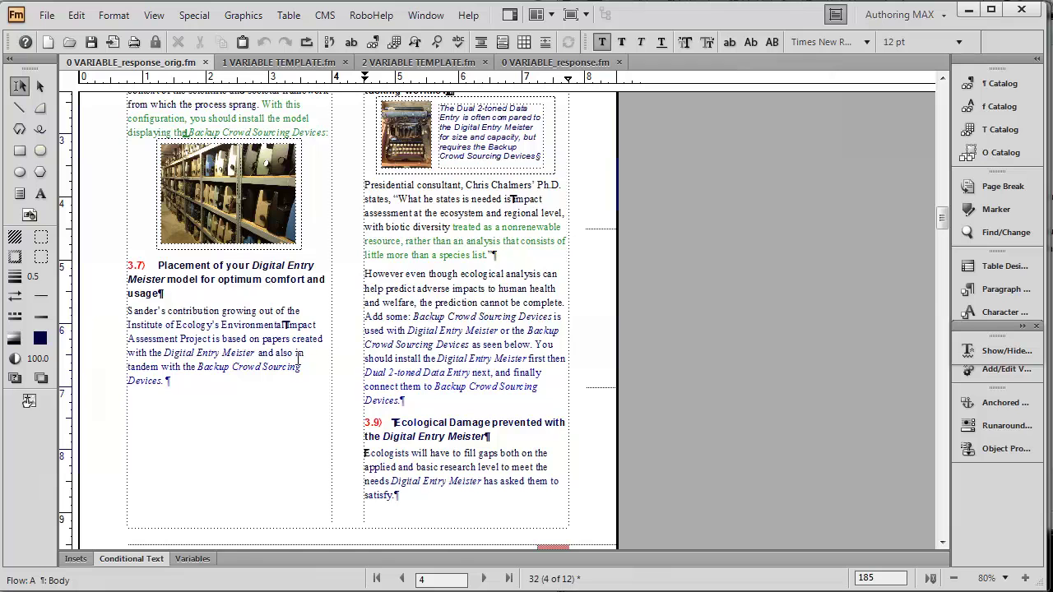
# - Select part of the green passage under heading 3.8 and check which condition tag is applied to it
pyautogui.scroll(1, 310, 381)
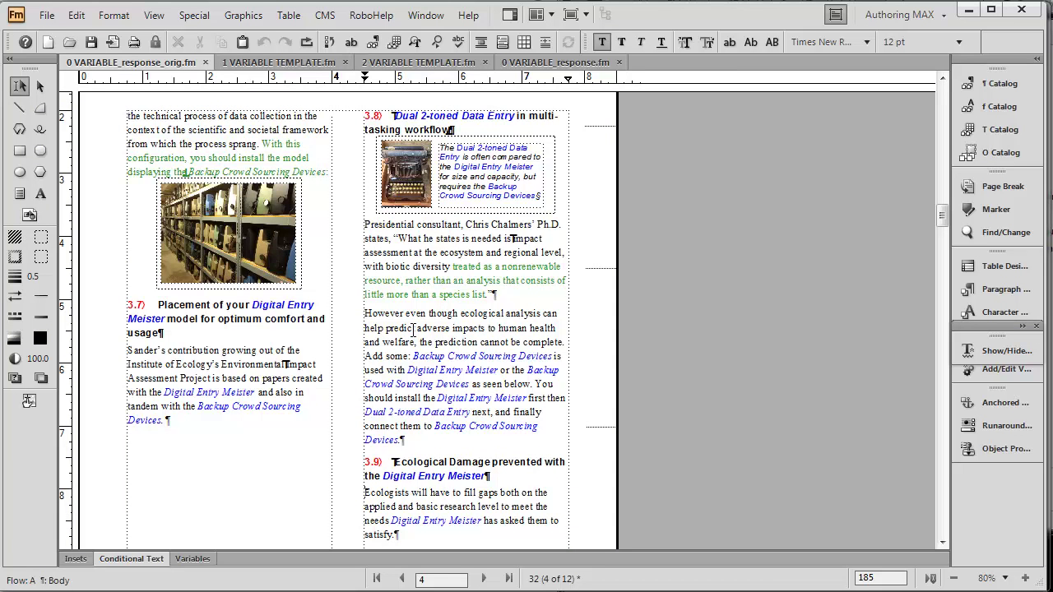
pyautogui.moveTo(453, 267); pyautogui.dragTo(480, 288)
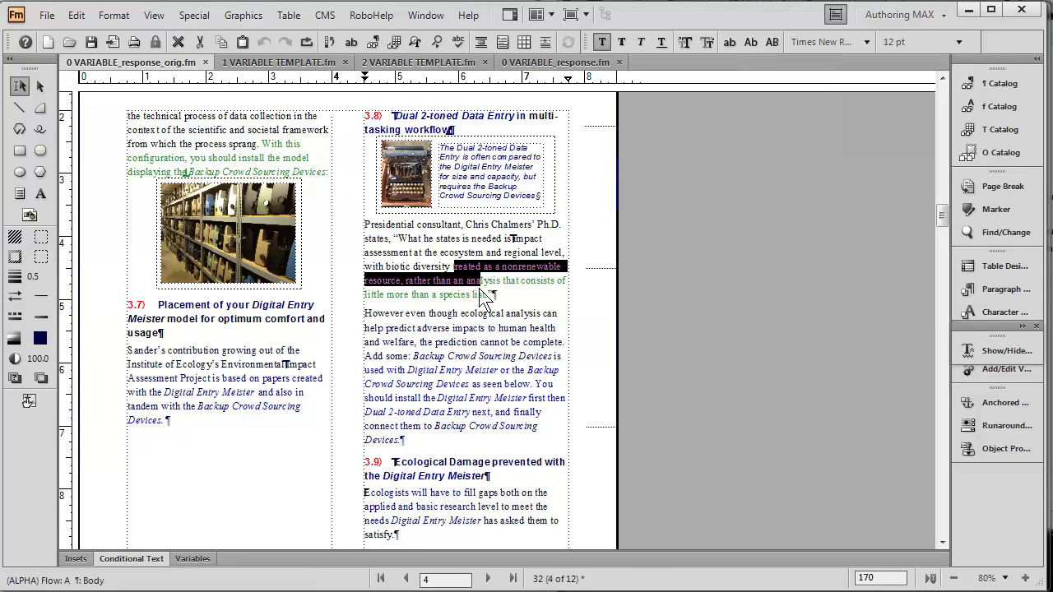
pyautogui.click(131, 558)
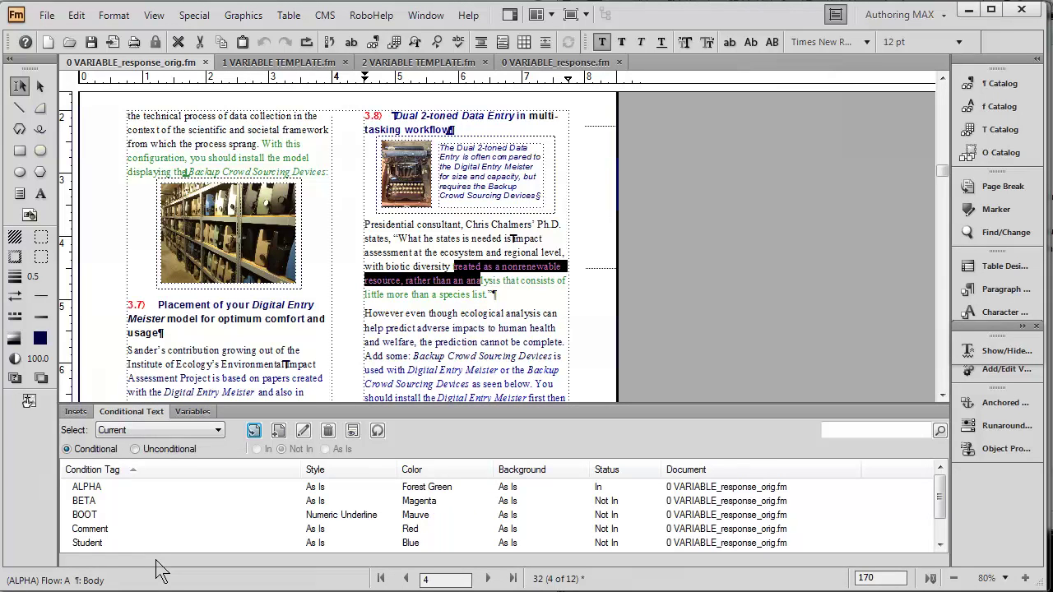
pyautogui.click(117, 414)
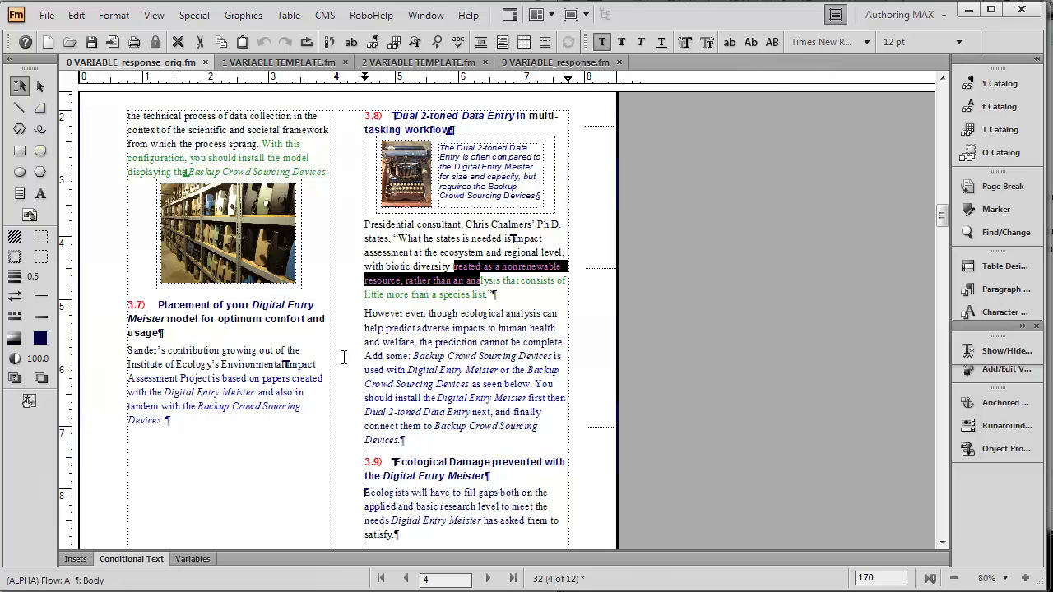
# - Change the opening words of the paragraph below the typewriter image, through "states,", to uppercase
pyautogui.moveTo(393, 240); pyautogui.dragTo(355, 229)
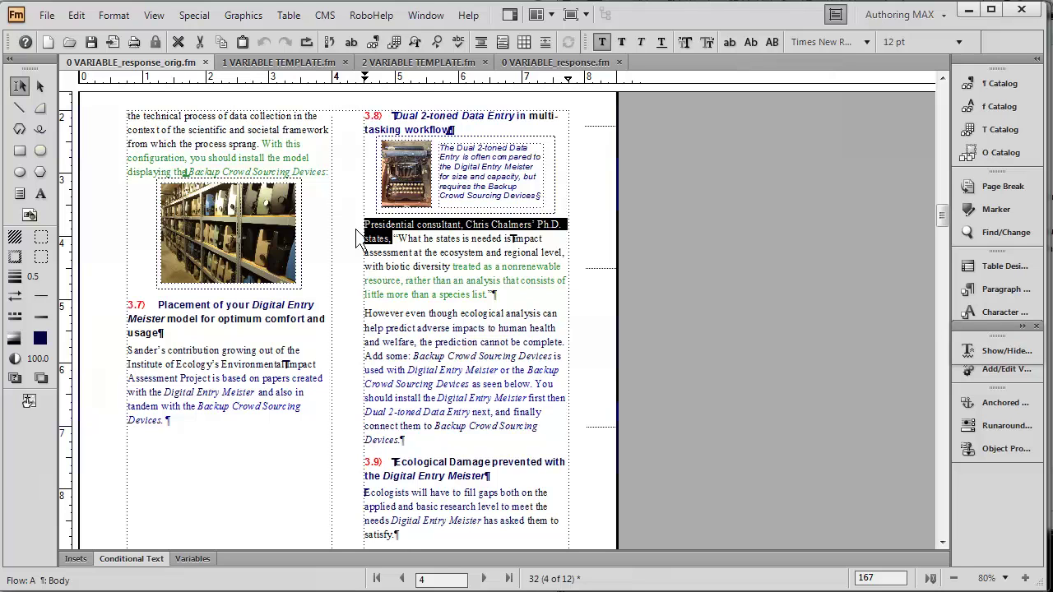
pyautogui.press('Escape')
pyautogui.press('e')
pyautogui.press('c')
pyautogui.press('u')
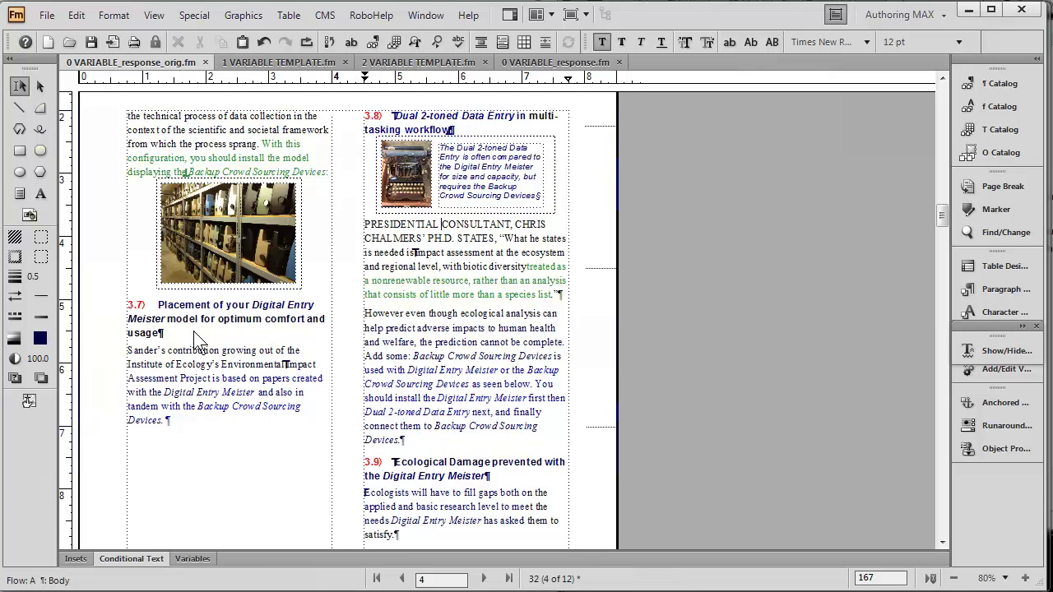
# - Hide the ALPHA conditional text, move BETA to the shown conditions, and apply the settings
pyautogui.click(132, 559)
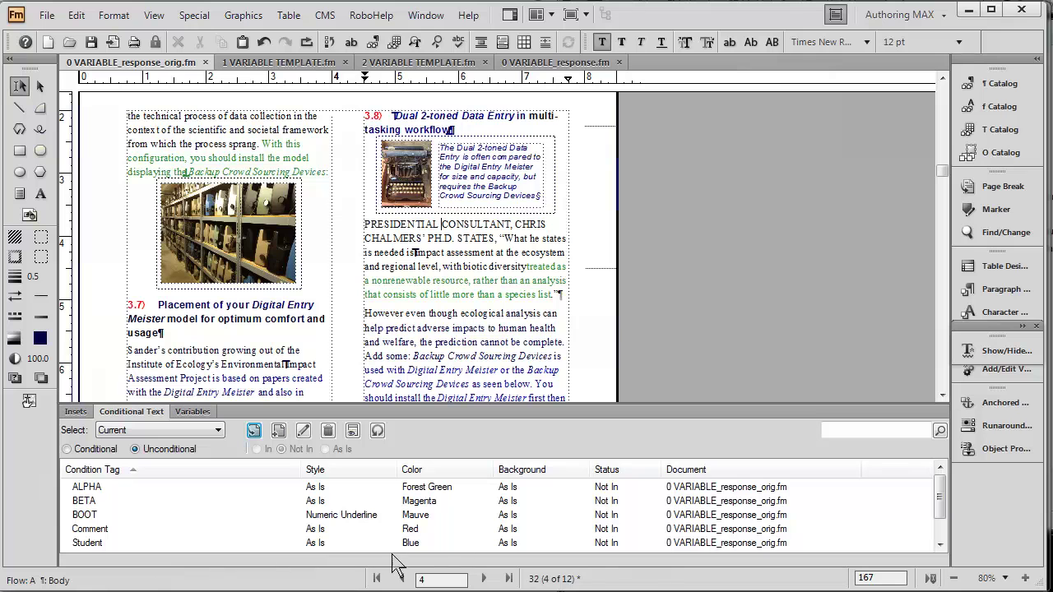
pyautogui.click(991, 354)
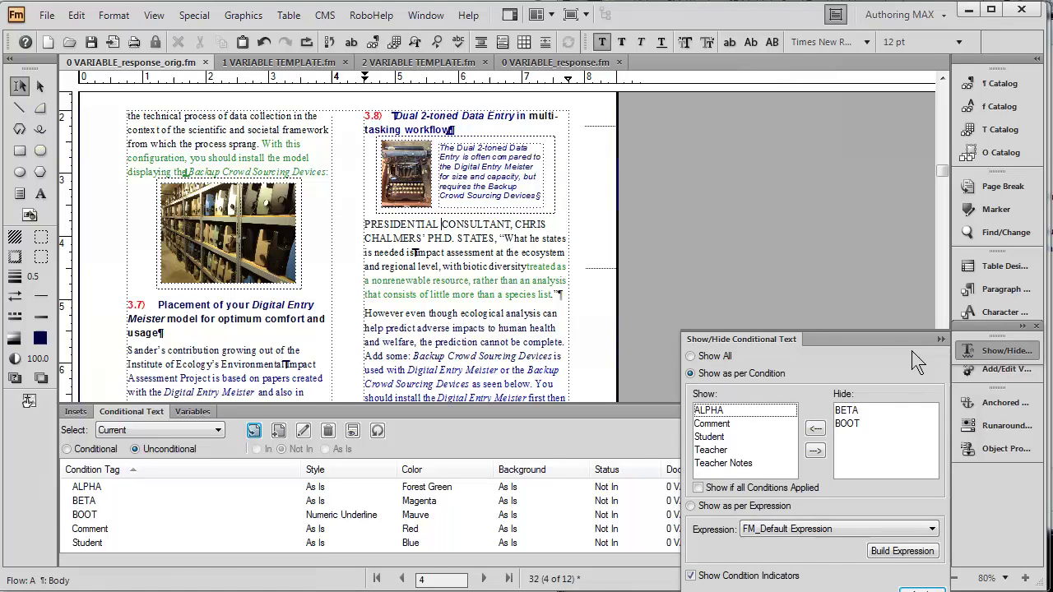
pyautogui.doubleClick(744, 411)
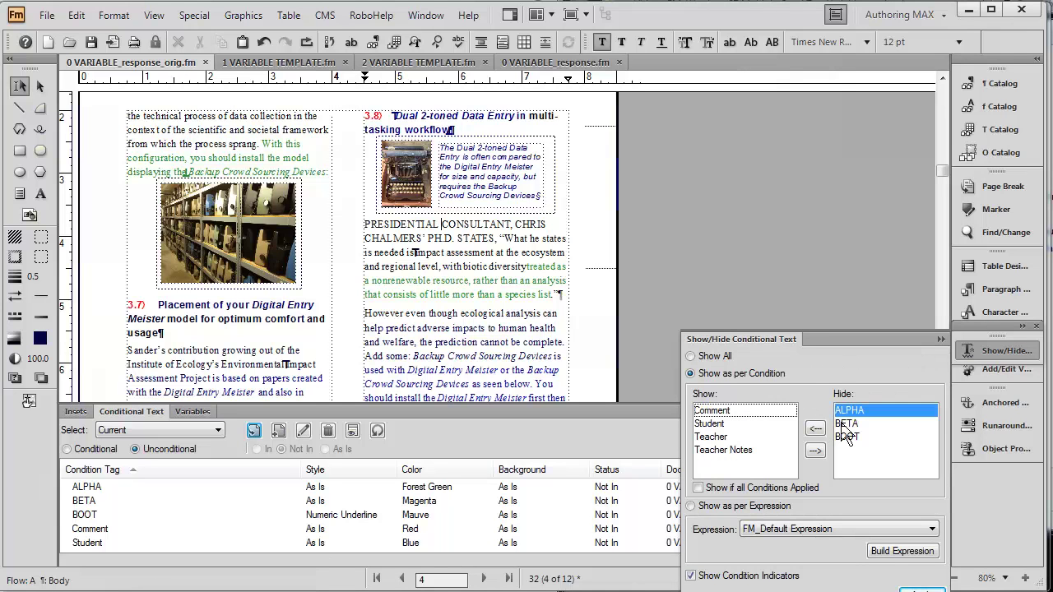
pyautogui.doubleClick(848, 424)
pyautogui.click(910, 590)
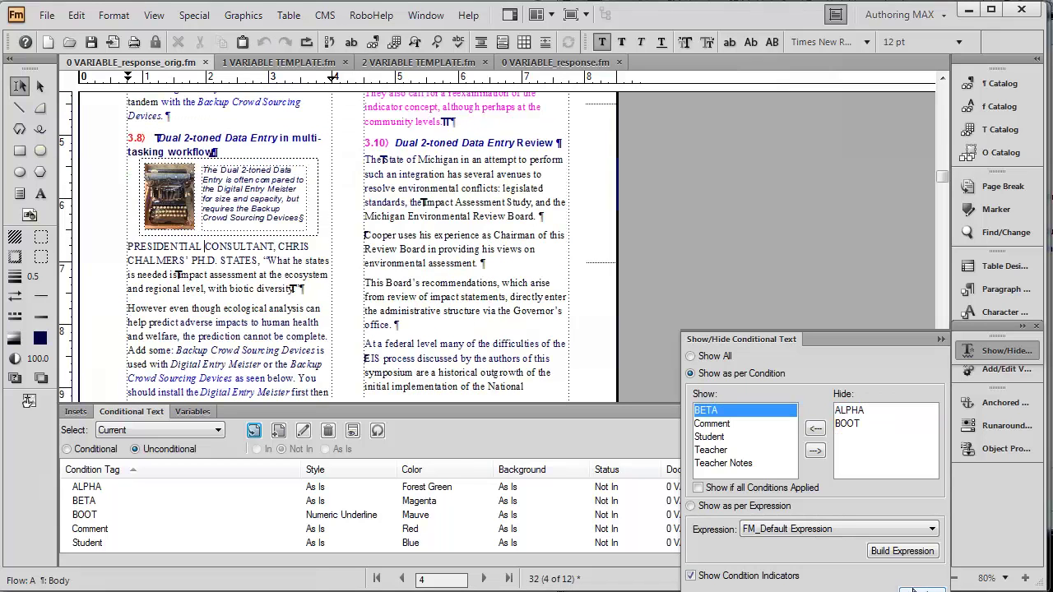
pyautogui.click(941, 340)
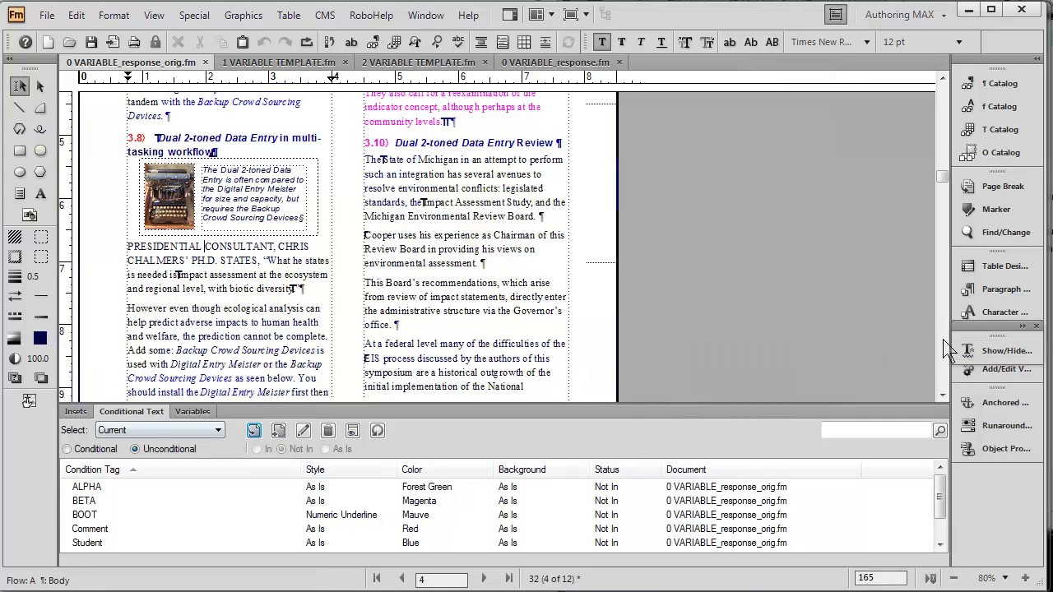
pyautogui.click(132, 411)
# - Select the words PRESIDENTIAL CONSULTANT in the paragraph under heading 3.8
pyautogui.scroll(1, 349, 387)
pyautogui.scroll(3, 349, 387)
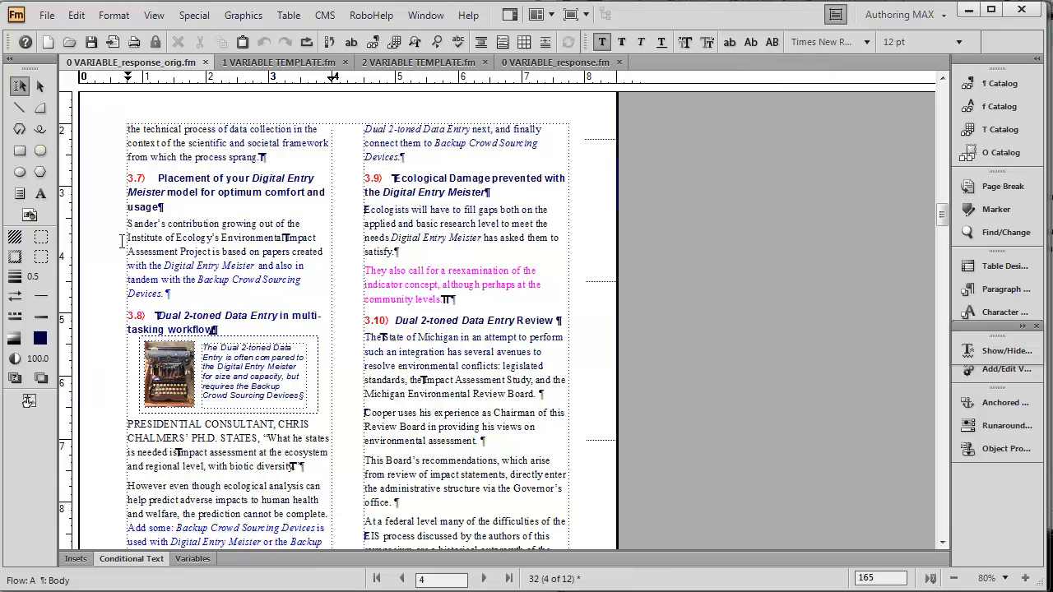
pyautogui.moveTo(127, 424); pyautogui.dragTo(274, 428)
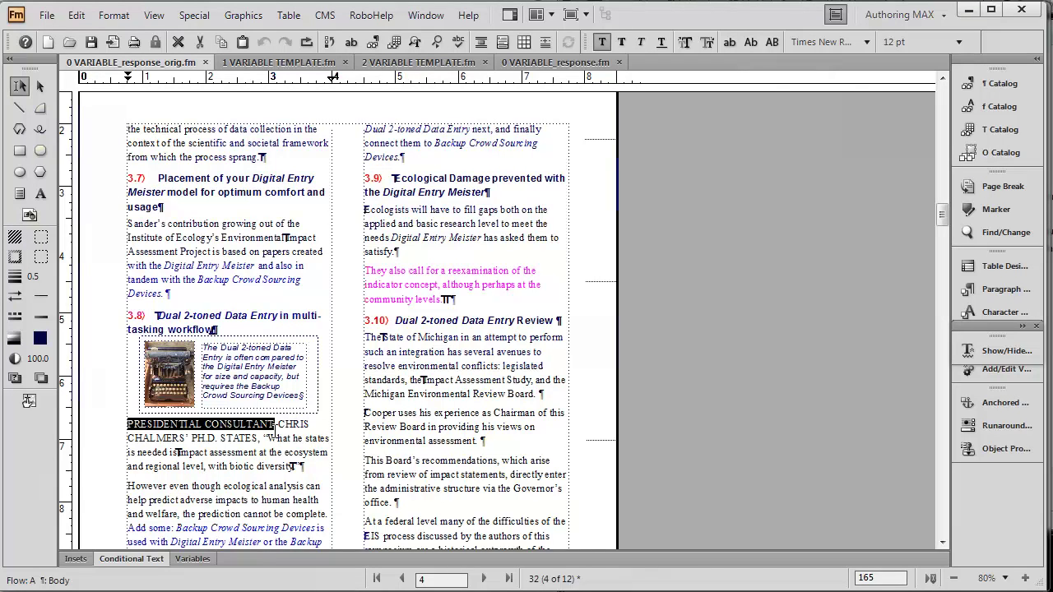